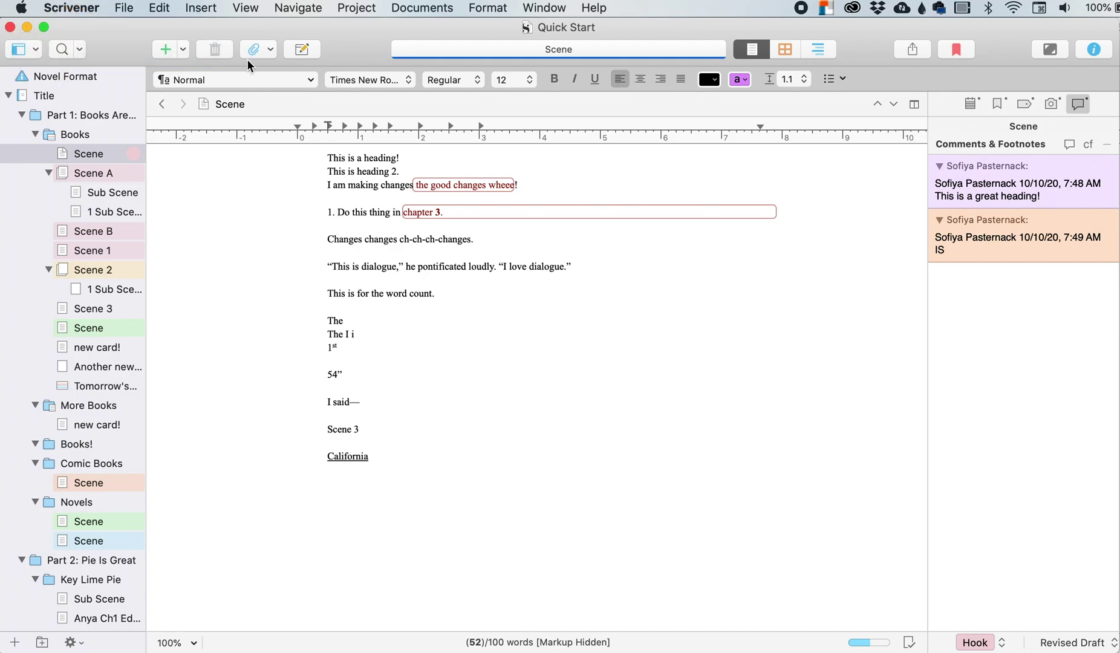
Step: Open the Insert menu from the menu bar on the Quick Start Scene document
click(195, 10)
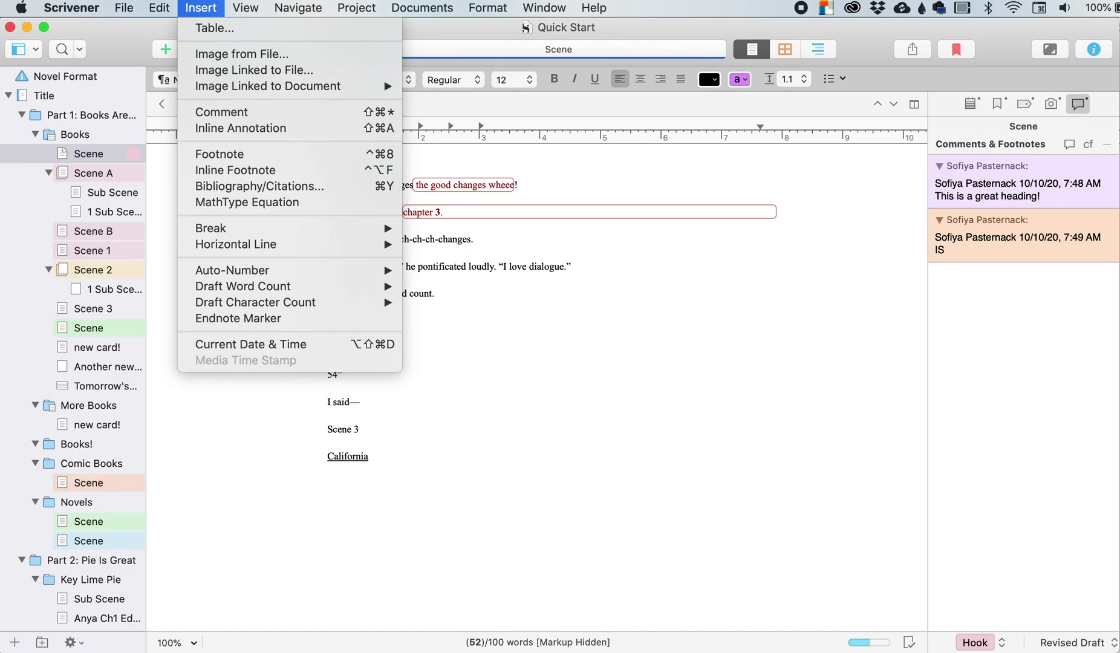
Step: Insert a 3-column table, expand it to 5 rows, and centre and vertically align its cells
click(232, 35)
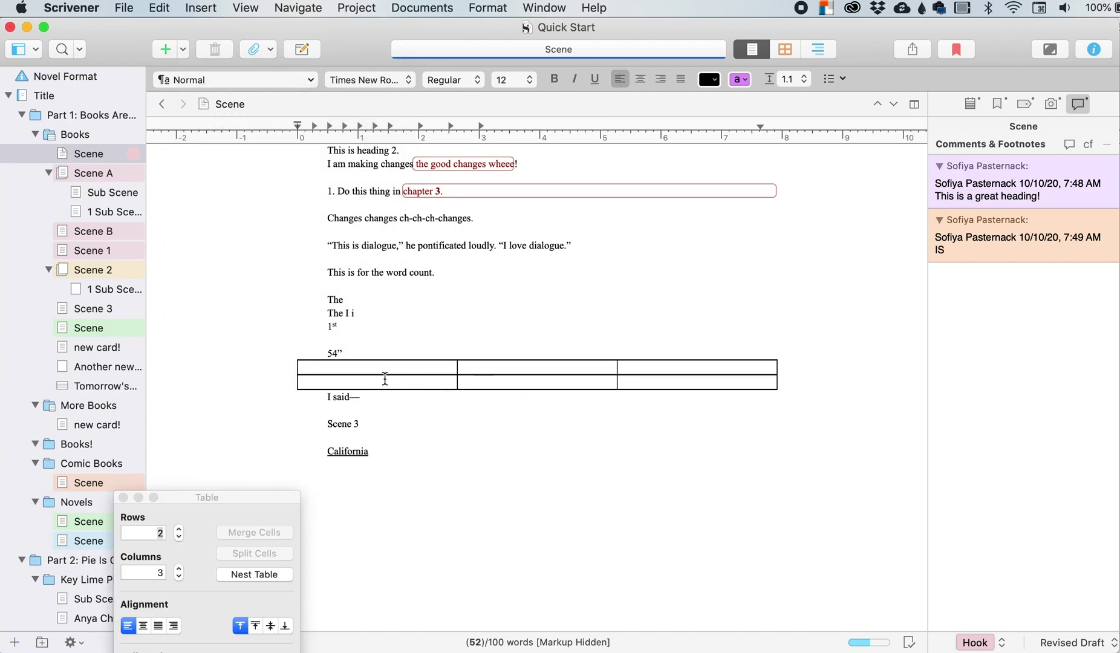
drag(228, 490, 190, 305)
click(142, 337)
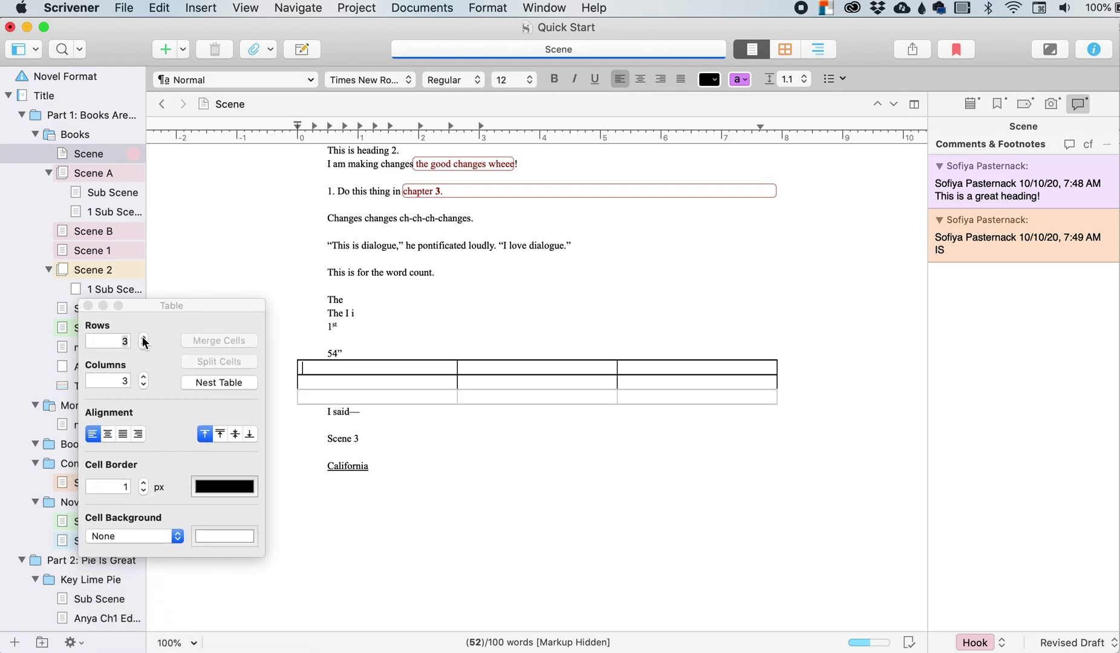
click(142, 336)
click(141, 336)
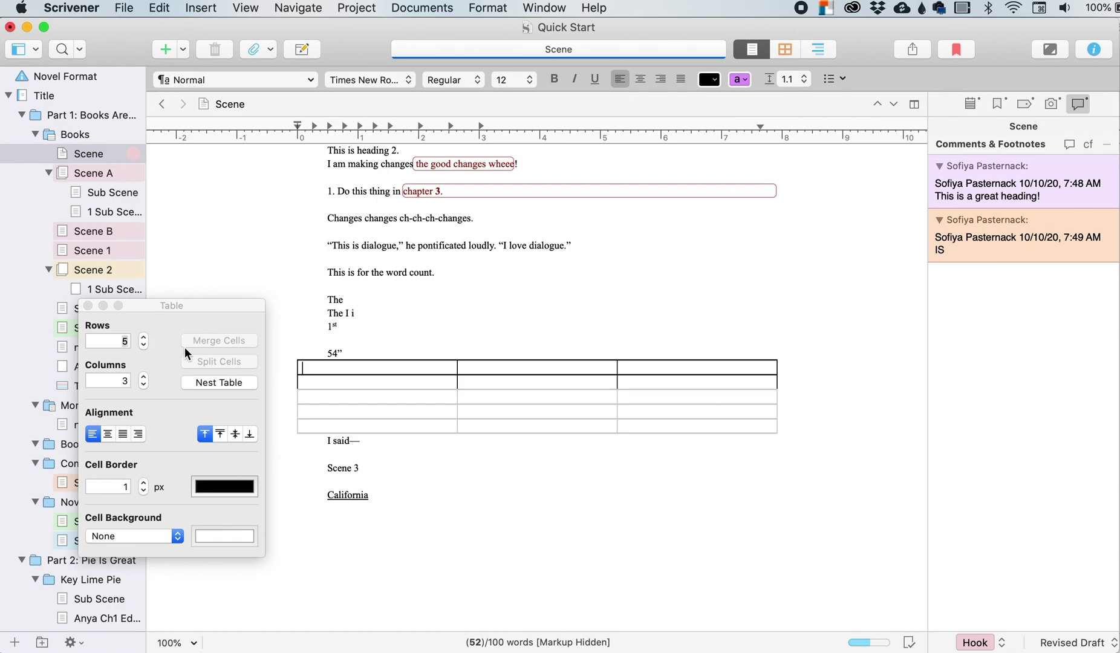
click(108, 435)
click(222, 436)
click(235, 435)
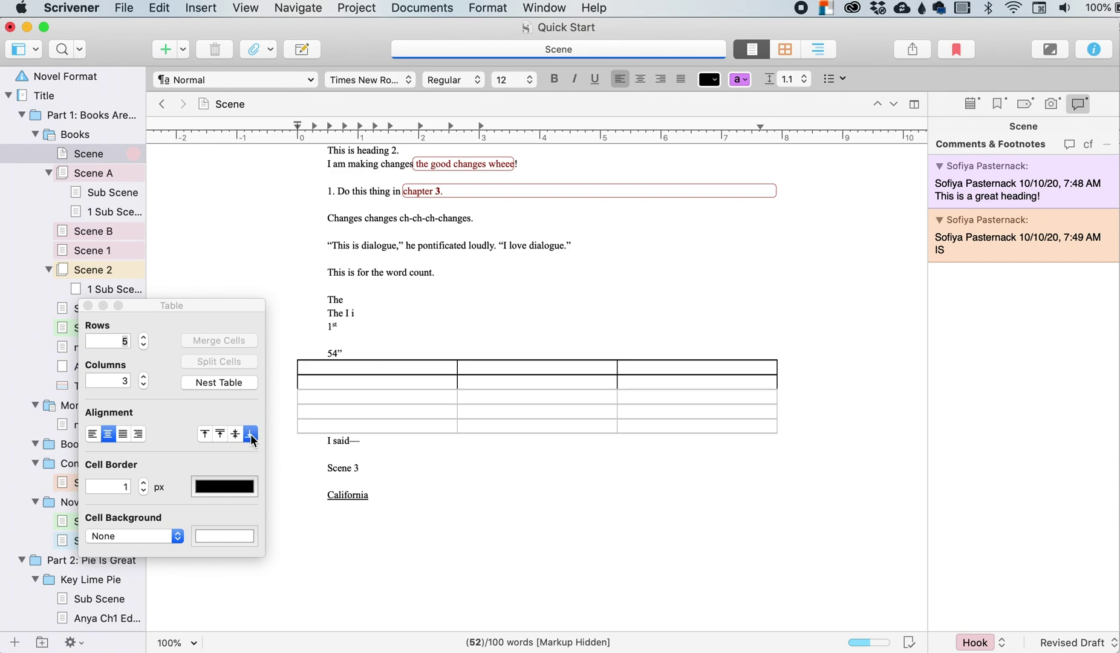
Step: Set the first cell's border colour to cyan
click(222, 487)
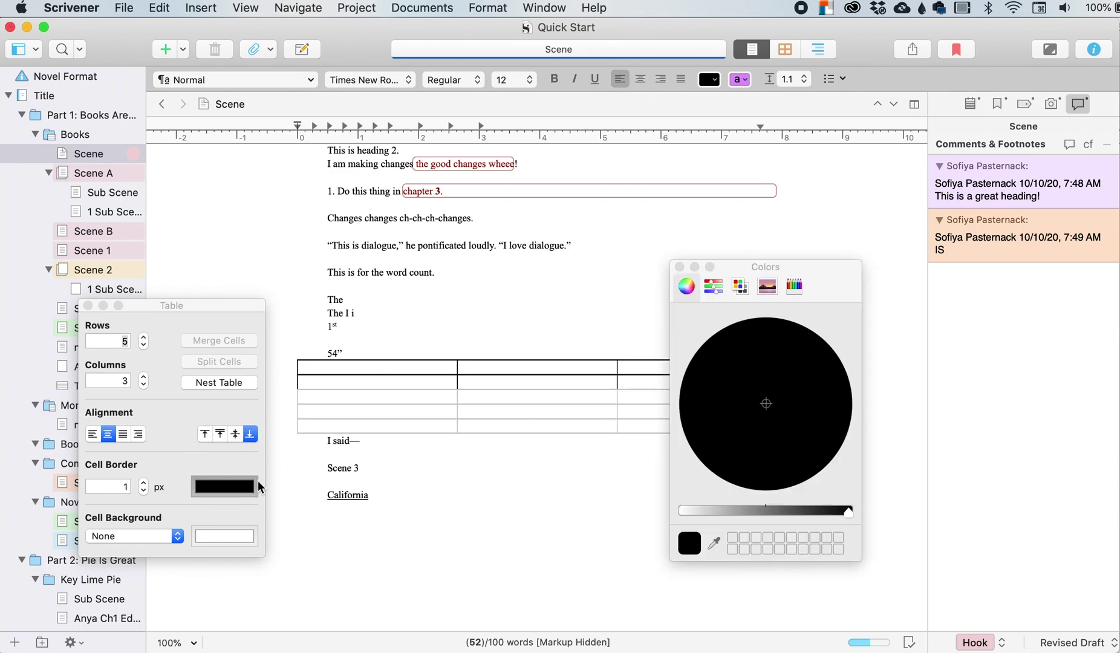
click(719, 294)
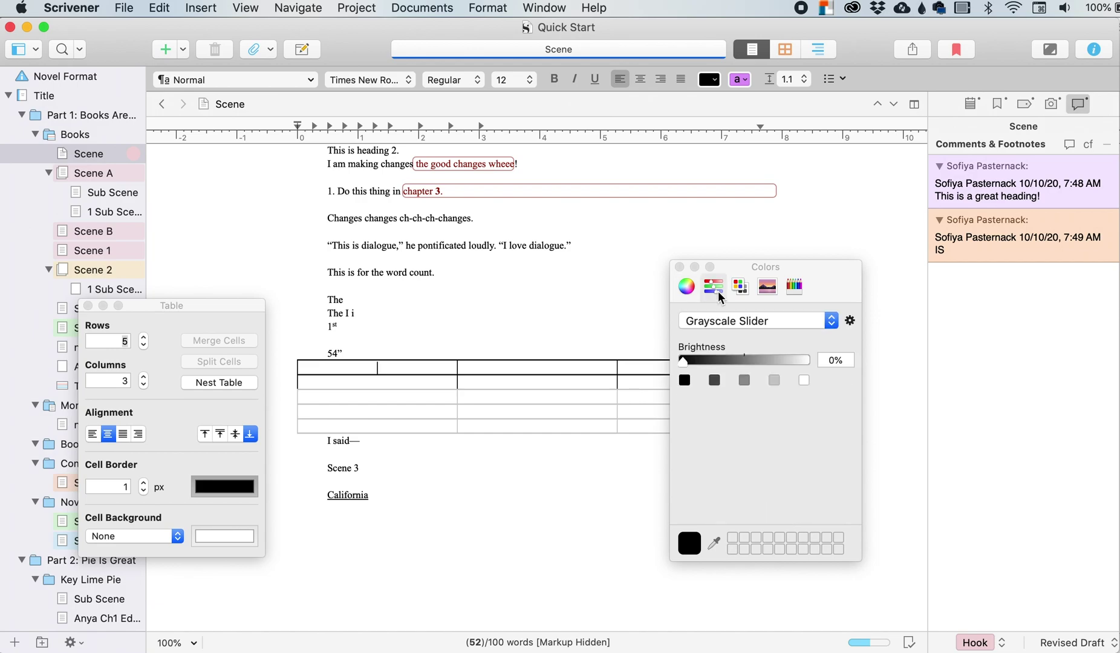
click(740, 287)
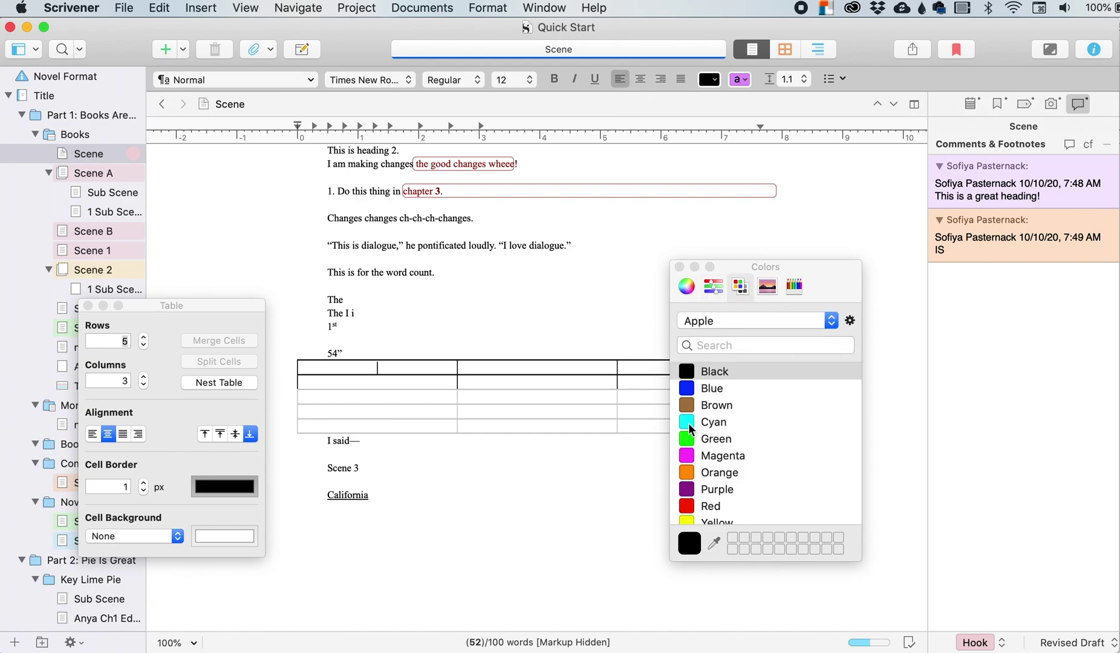
click(712, 423)
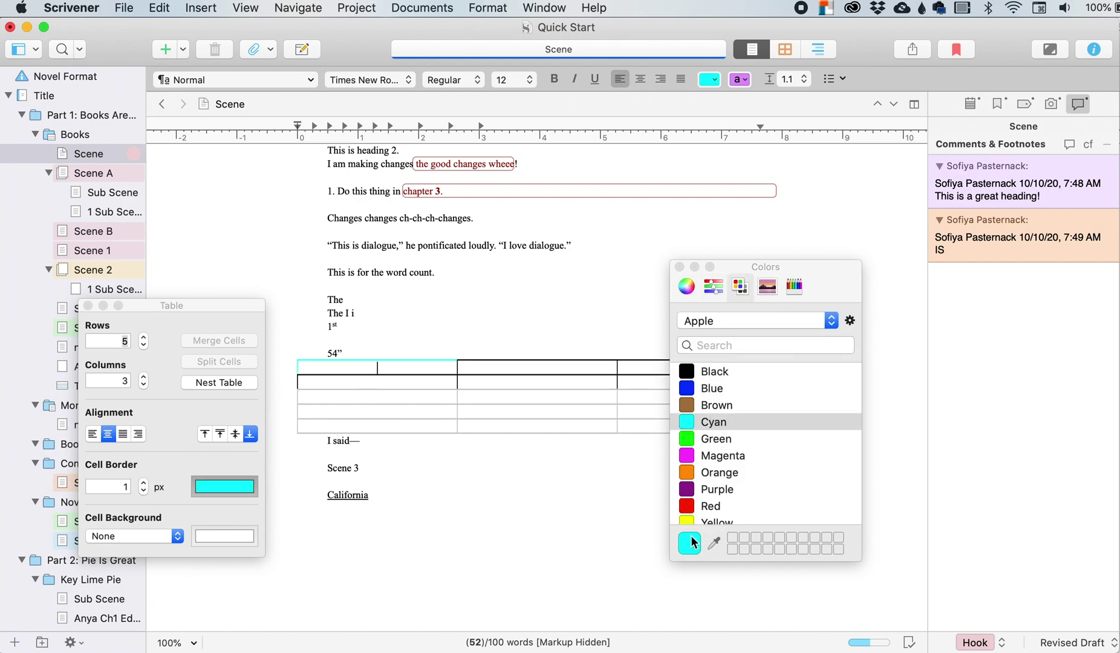
click(687, 289)
mouse_move(756, 411)
mouse_down()
mouse_move(790, 421)
mouse_move(824, 396)
mouse_move(770, 450)
mouse_move(736, 410)
mouse_up()
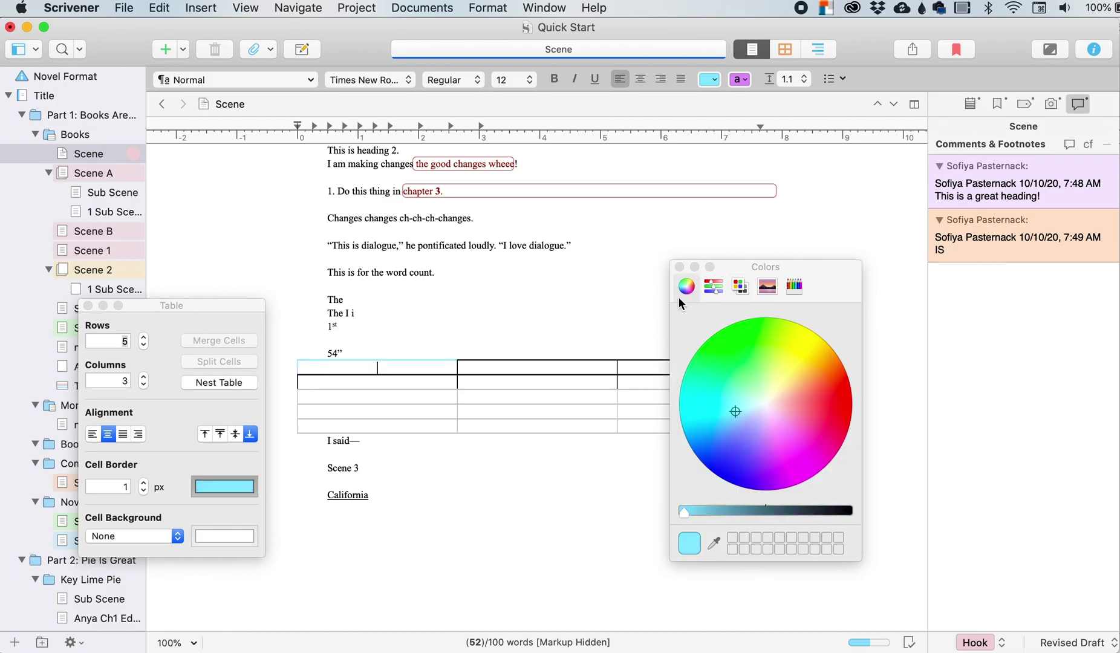
click(679, 267)
Step: Leave the cell background at None and close the Table panel
click(160, 537)
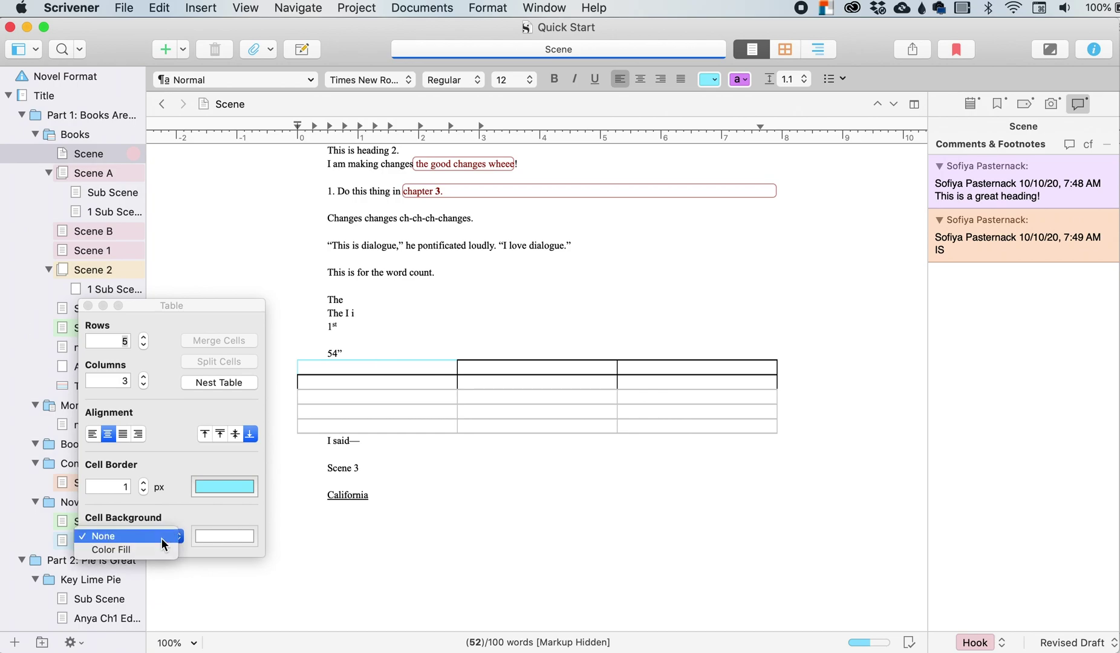
click(163, 536)
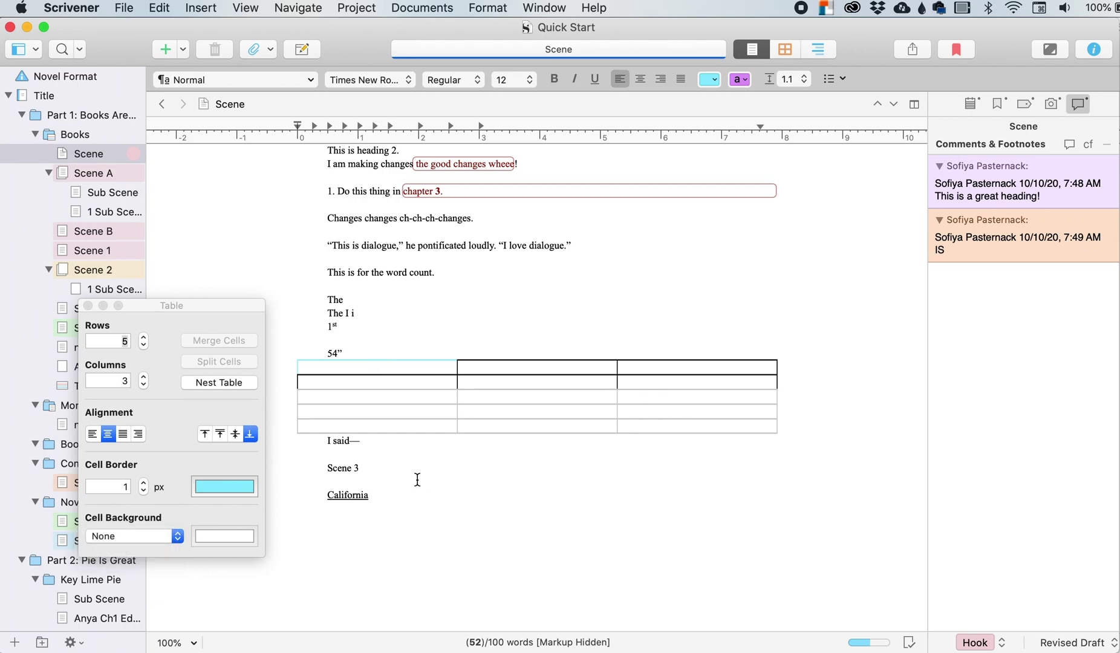
click(88, 306)
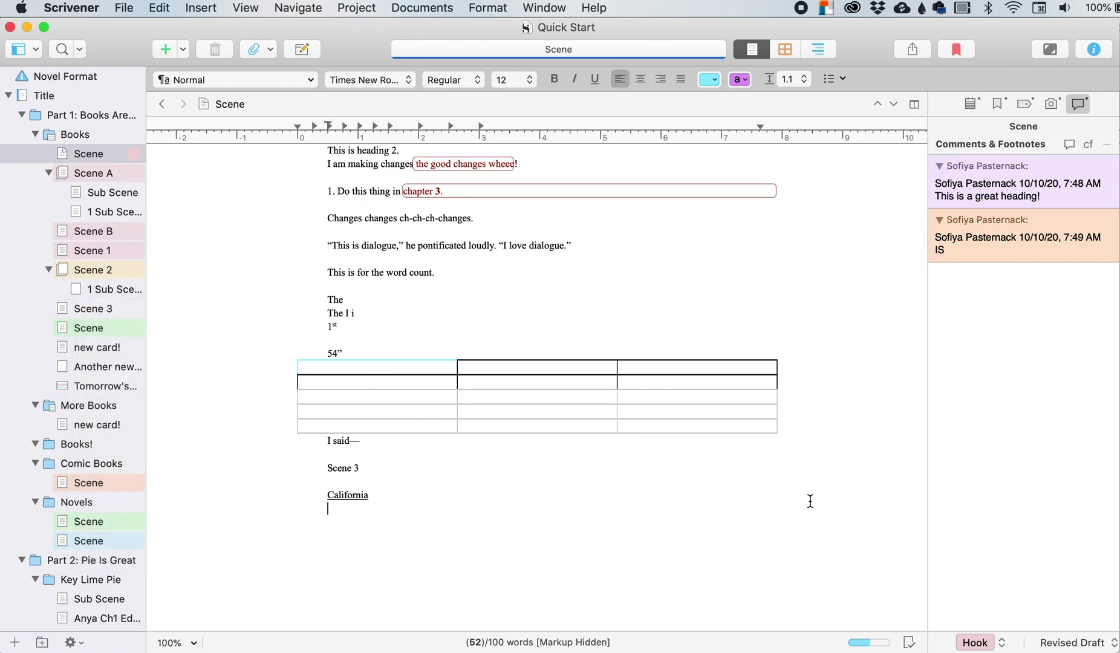
drag(563, 441, 273, 360)
click(493, 425)
Step: Select the whole table and remove it through the right-click Table menu
drag(784, 423, 290, 362)
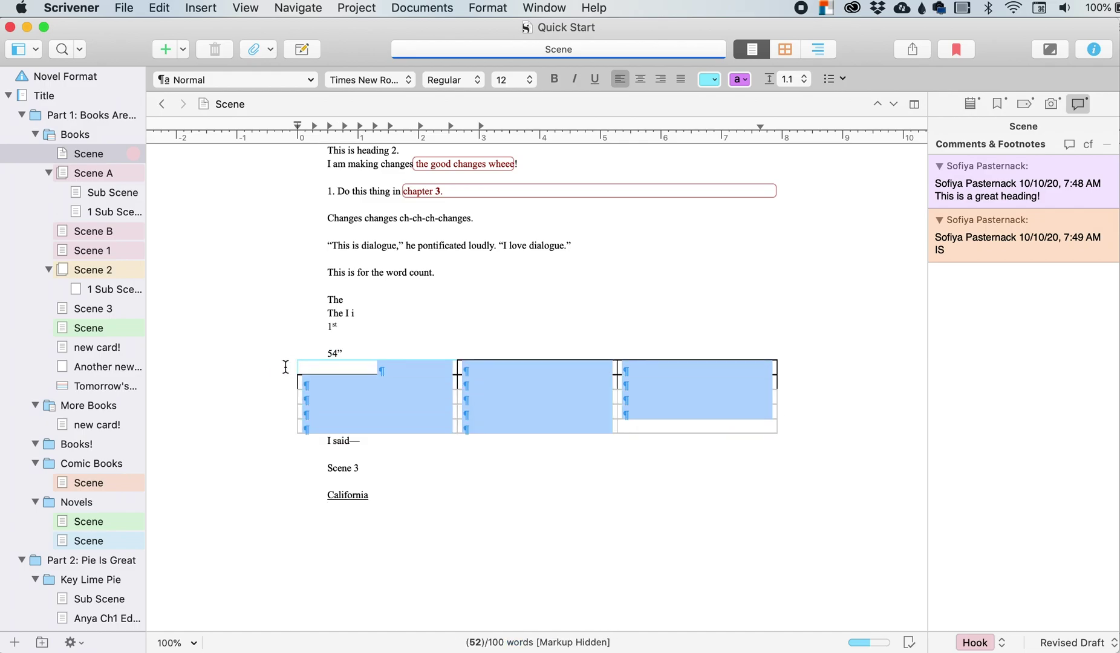
right_click(448, 399)
mouse_move(501, 412)
click(786, 618)
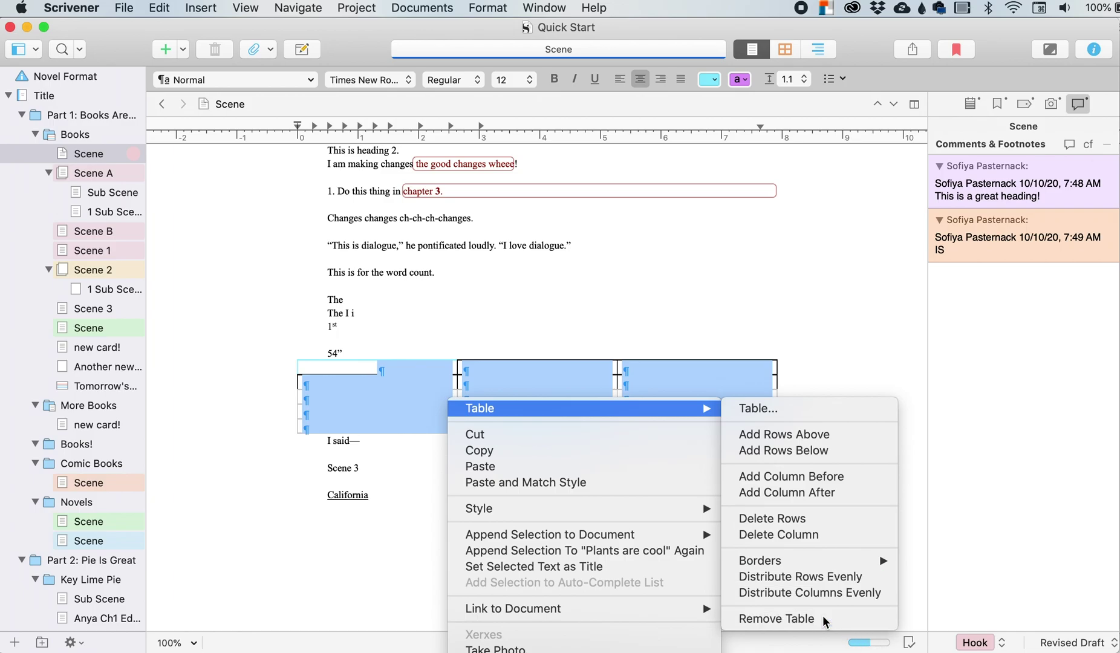
Step: Delete the leftover empty lines so "I said—" follows the 54” line
click(632, 349)
click(333, 535)
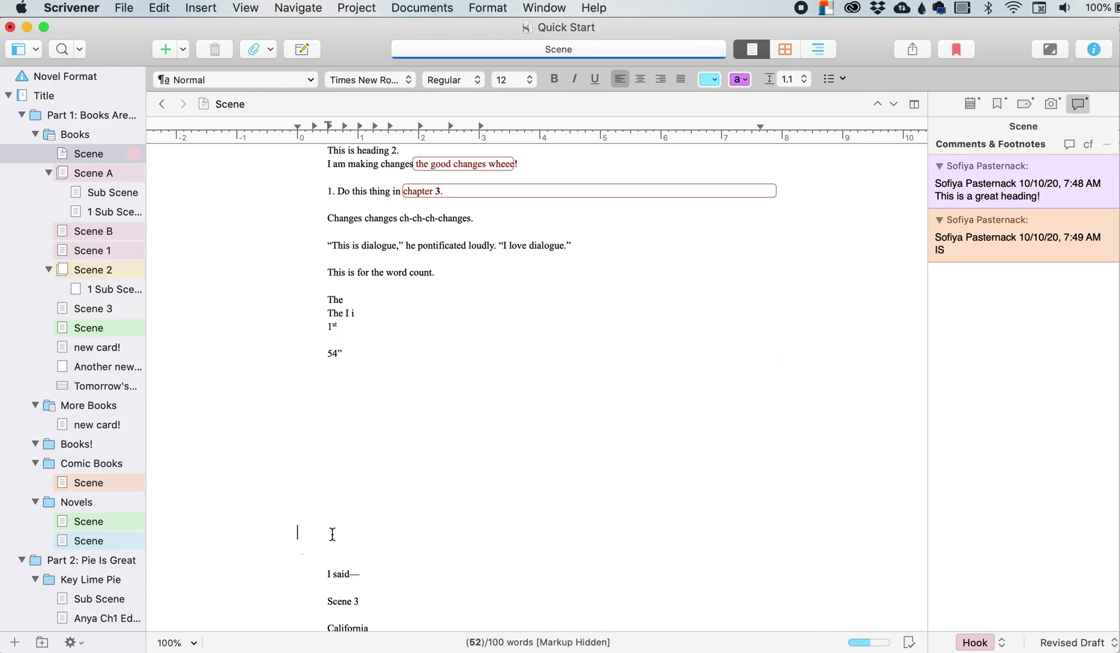
key(BackSpace)
key(BackSpace)
key(BackSpace)
key(BackSpace)
key(BackSpace)
key(BackSpace)
key(BackSpace)
key(BackSpace)
key(BackSpace)
key(BackSpace)
key(BackSpace)
key(BackSpace)
key(BackSpace)
key(BackSpace)
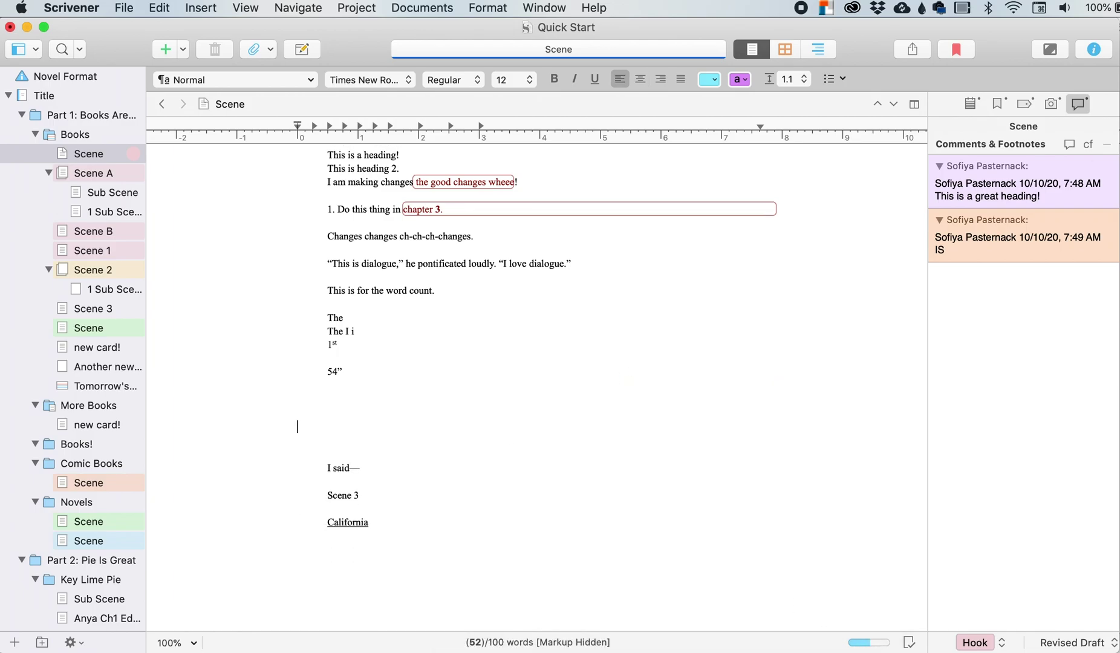
click(199, 8)
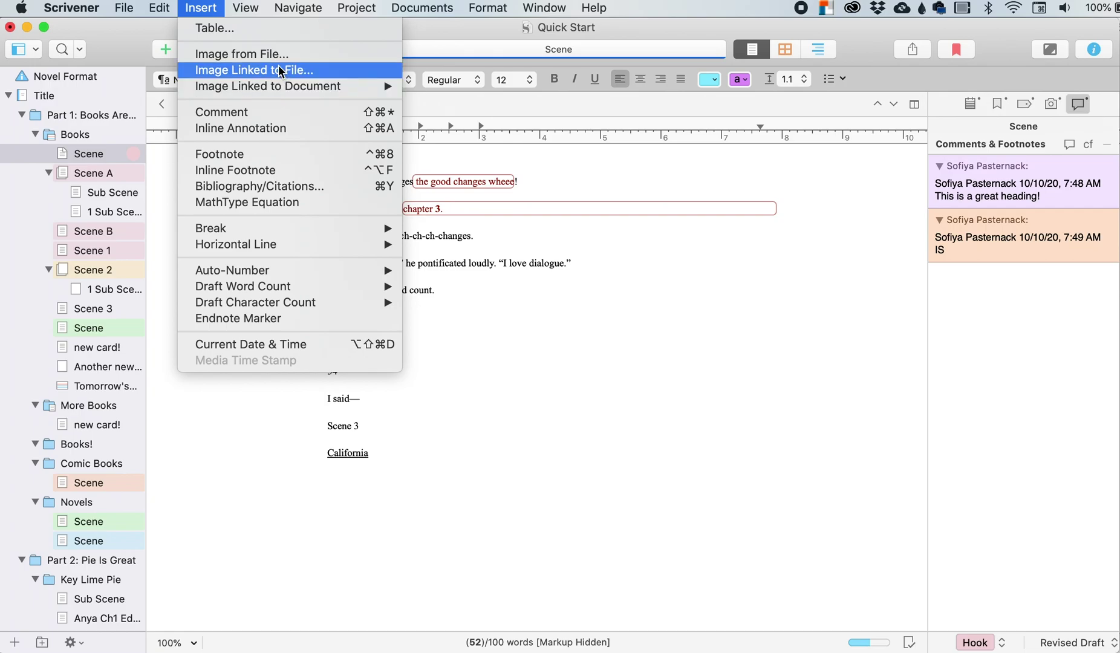
Step: Insert the Anya and the Nightingale image linked to the document above "I said—"
mouse_move(315, 86)
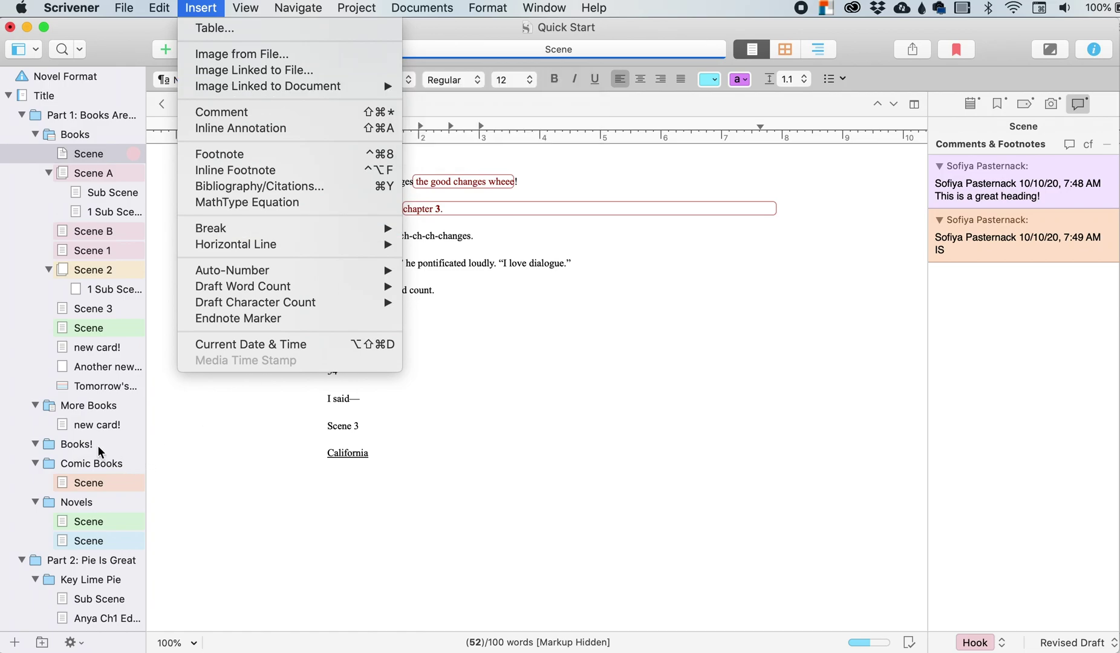
click(73, 443)
scroll(72, 443, down, 8)
scroll(587, 517, up, 8)
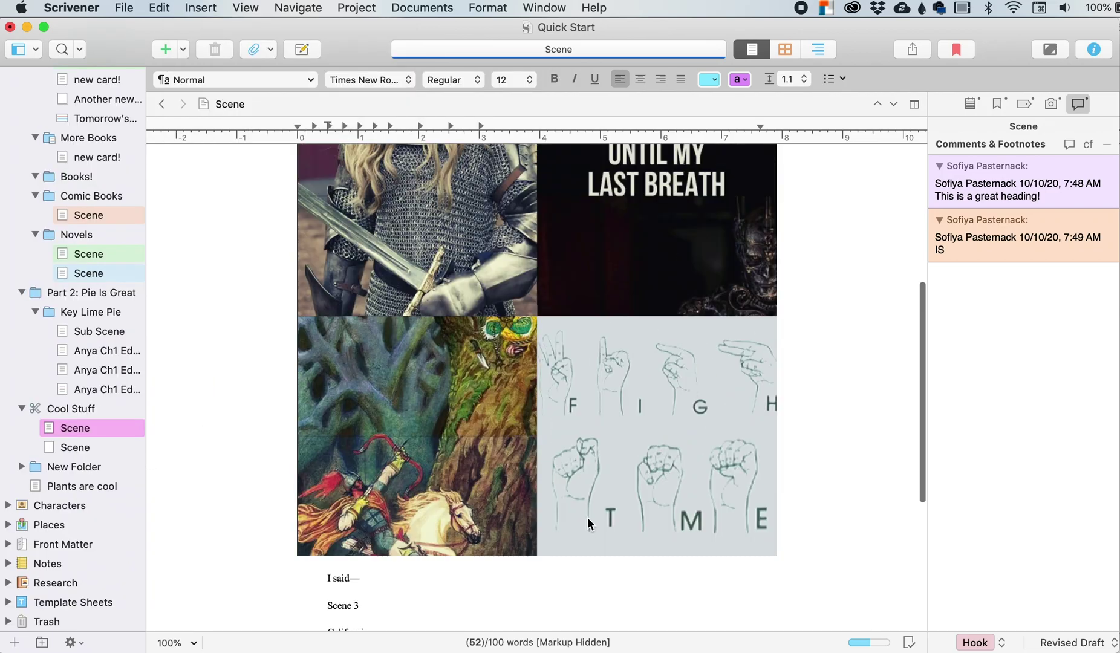
scroll(588, 517, down, 2)
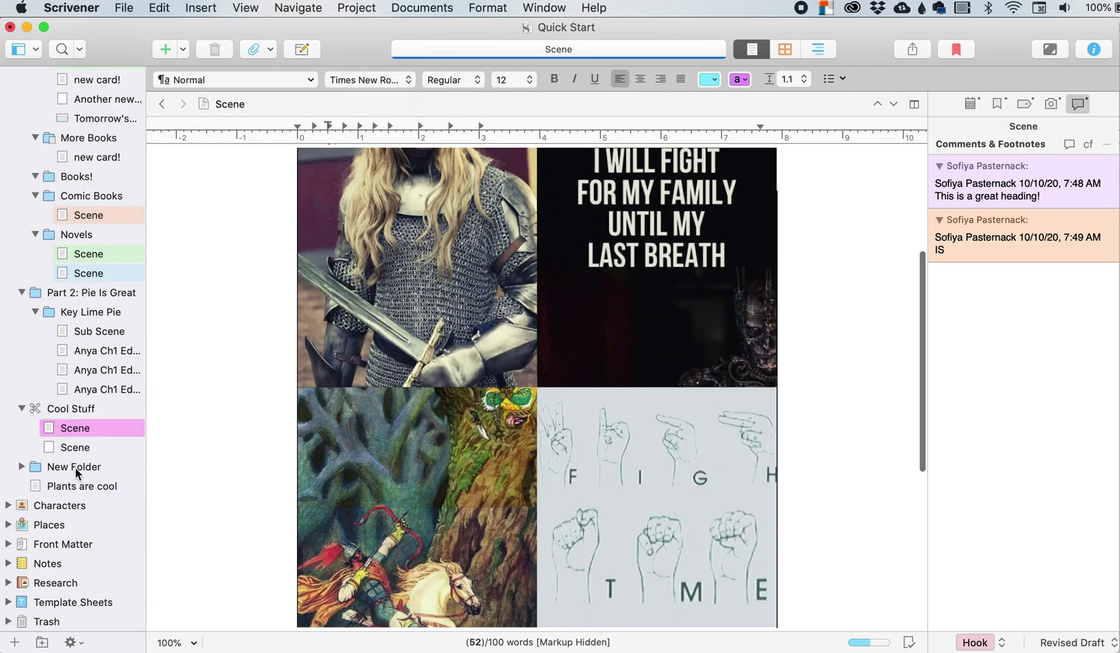
Step: Expand the Research folder and open the Anya and the Nightingale image document
click(7, 582)
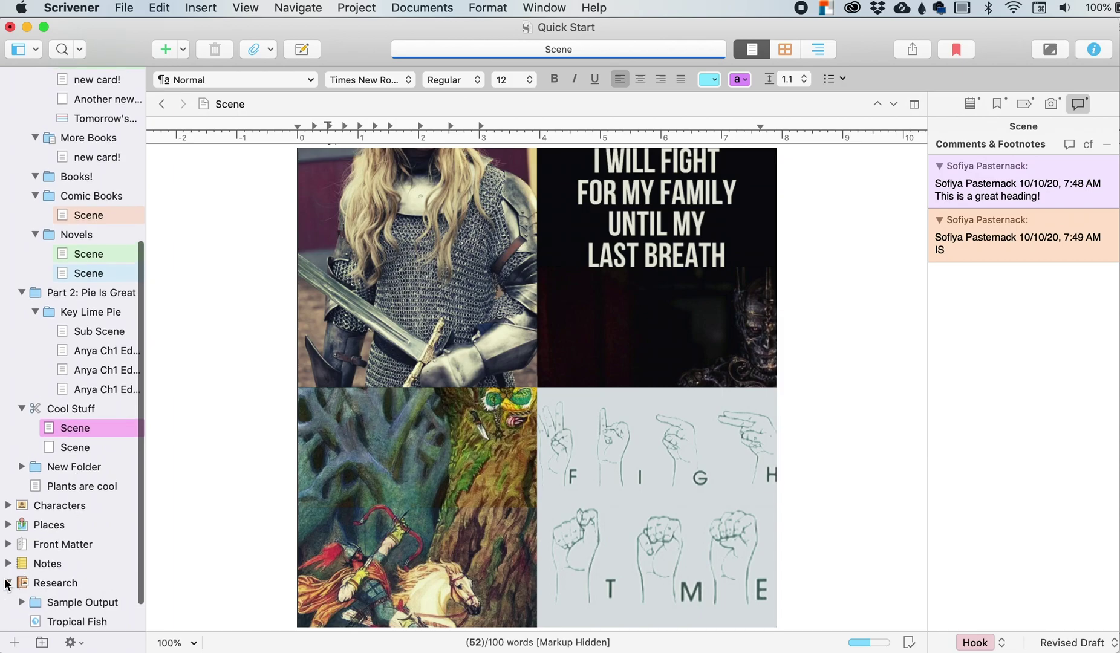
scroll(64, 561, down, 2)
click(65, 545)
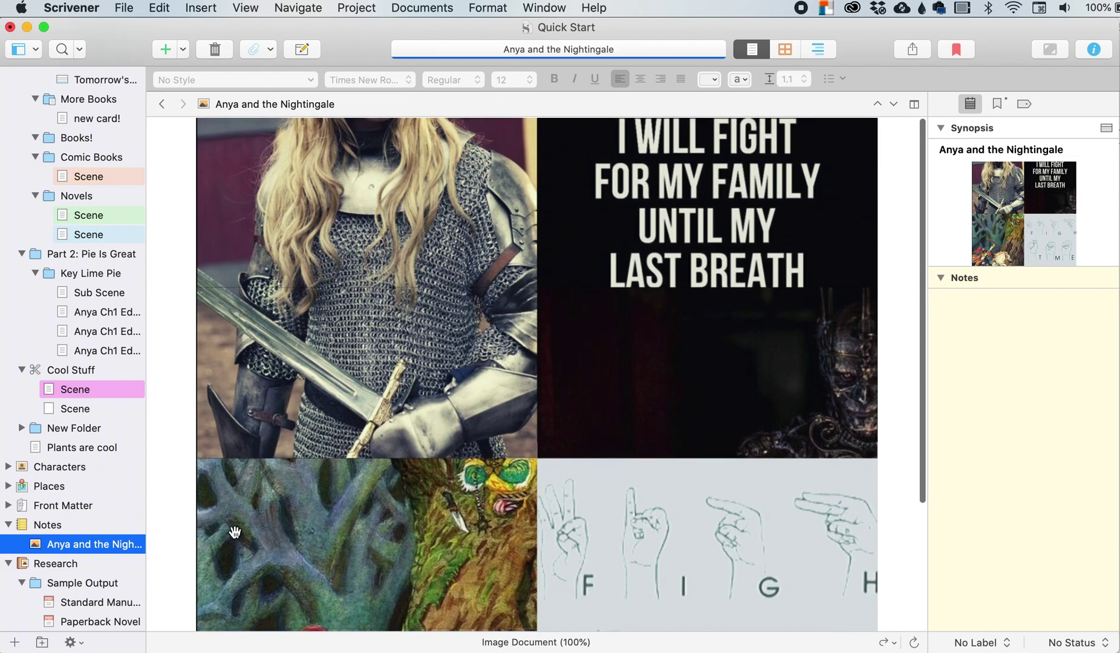
Step: Browse the binder through Anya and the Nightingale, Front Matter, Comic Books and Scene A
double_click(103, 544)
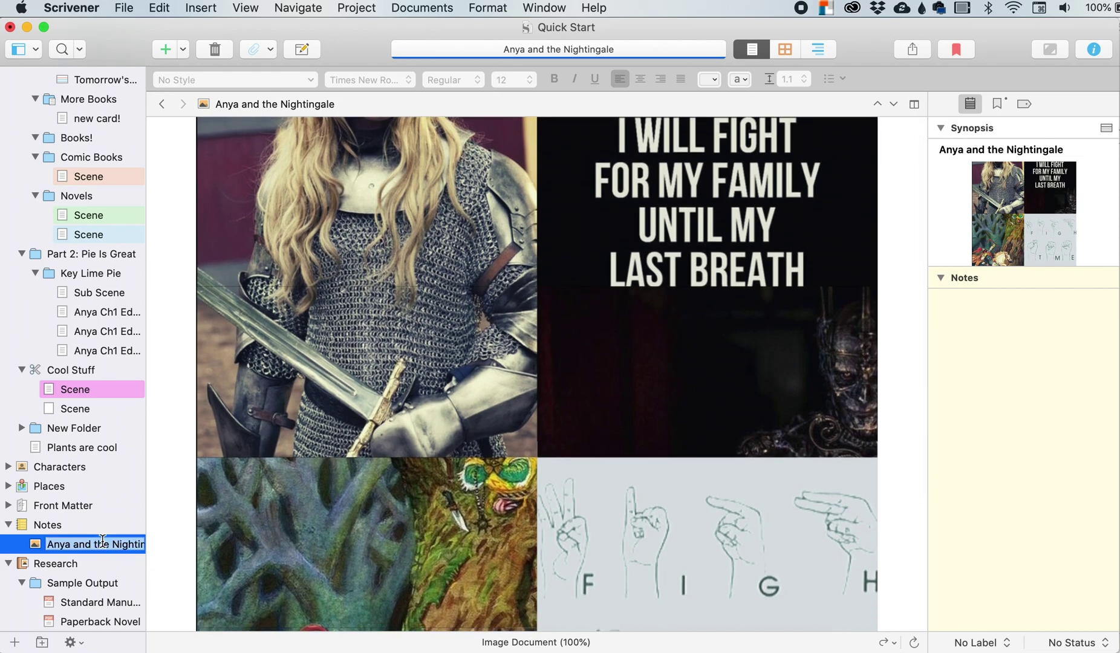
click(84, 511)
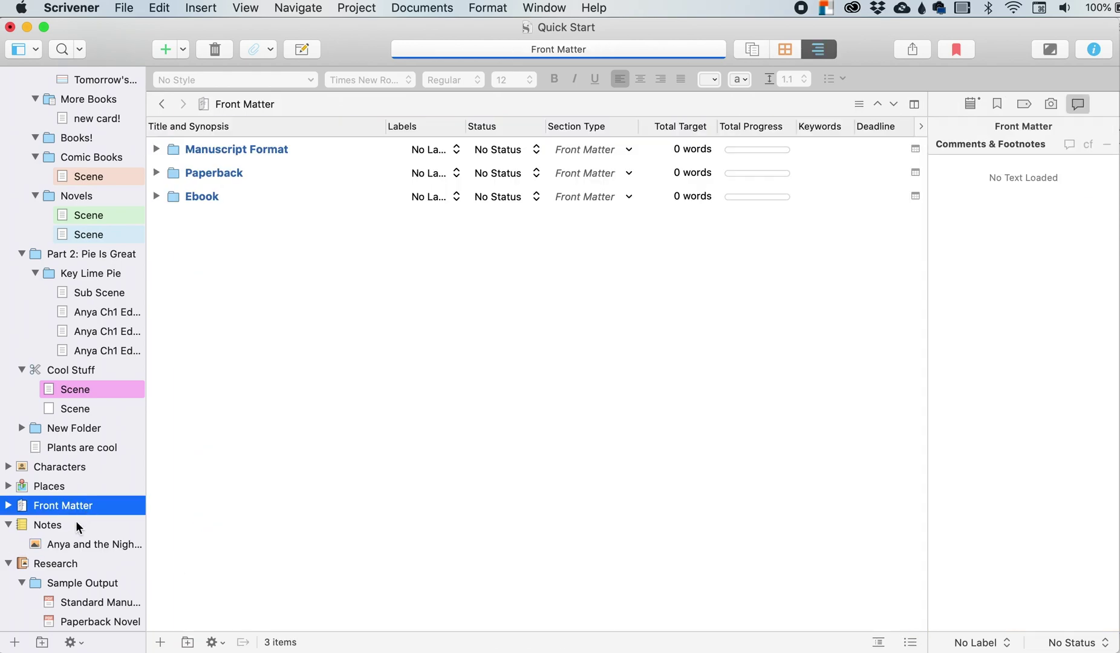
click(77, 545)
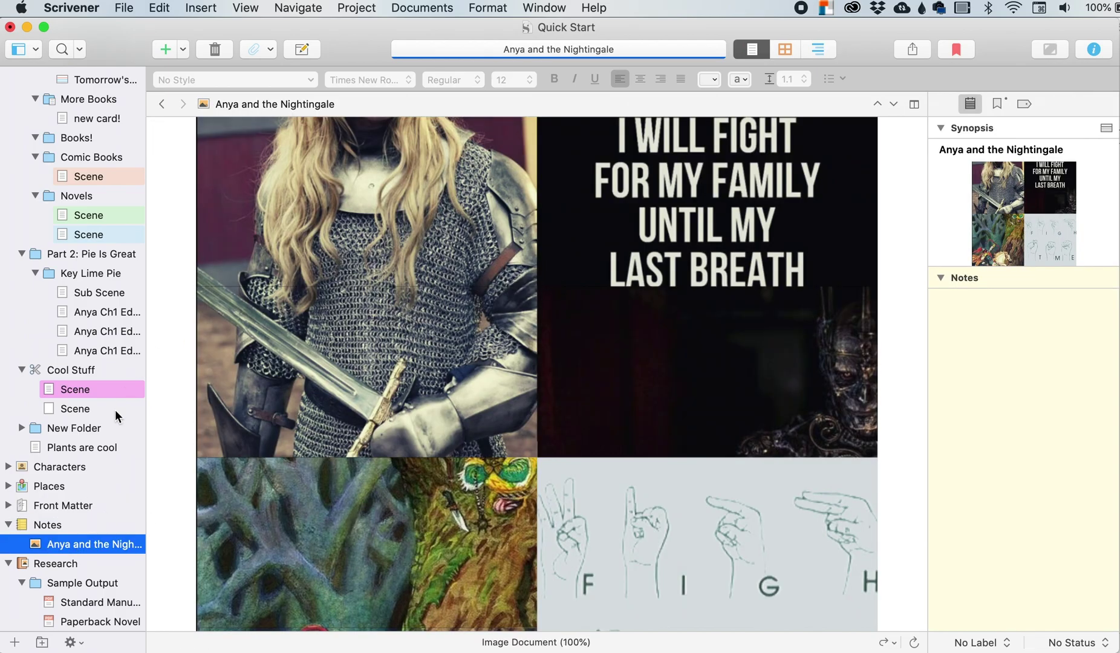
click(94, 159)
scroll(94, 159, up, 5)
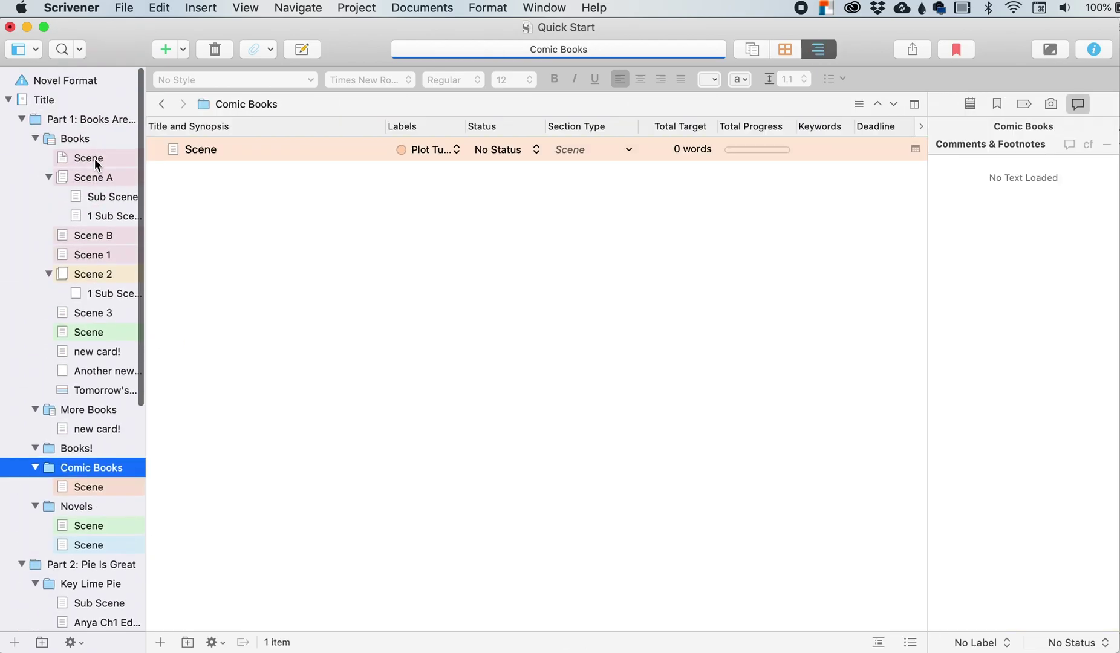
click(96, 166)
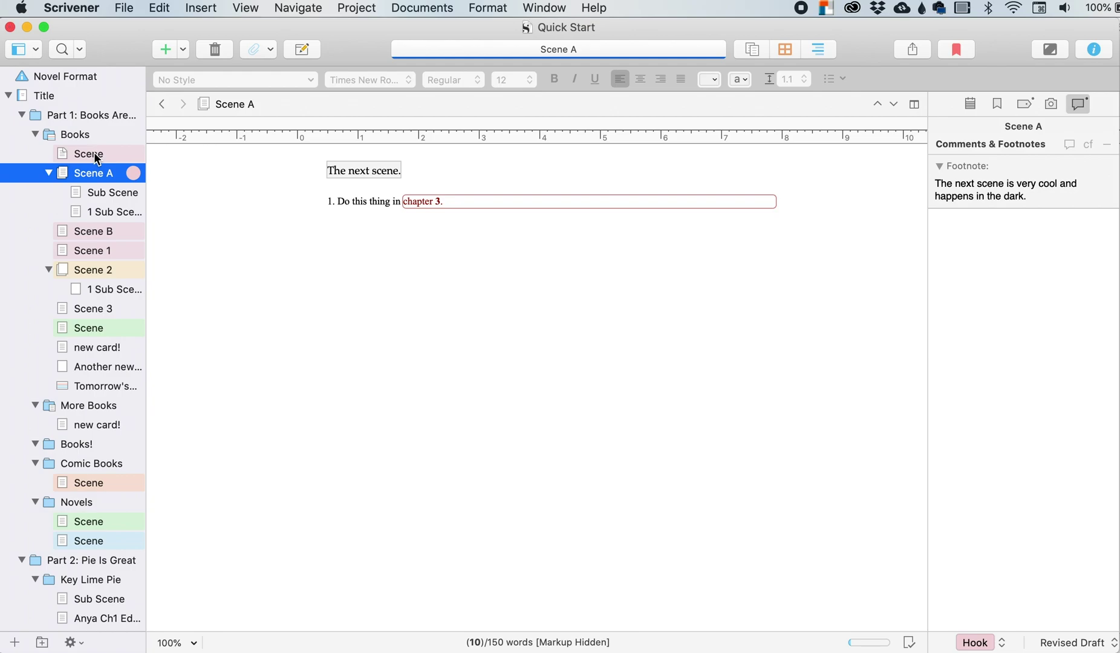
Step: Step through Scene B, Scene 1, Scene 2, 1 Sub Scene, Scene 3, then the green Scene
click(102, 232)
click(109, 250)
click(107, 270)
click(107, 291)
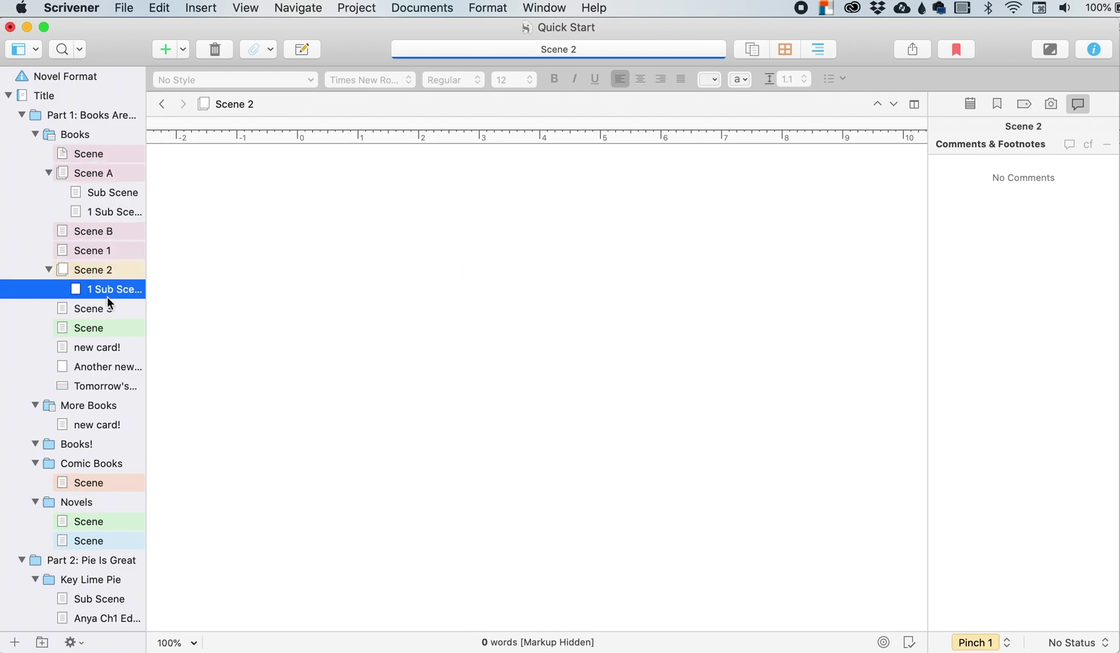
click(108, 310)
click(102, 331)
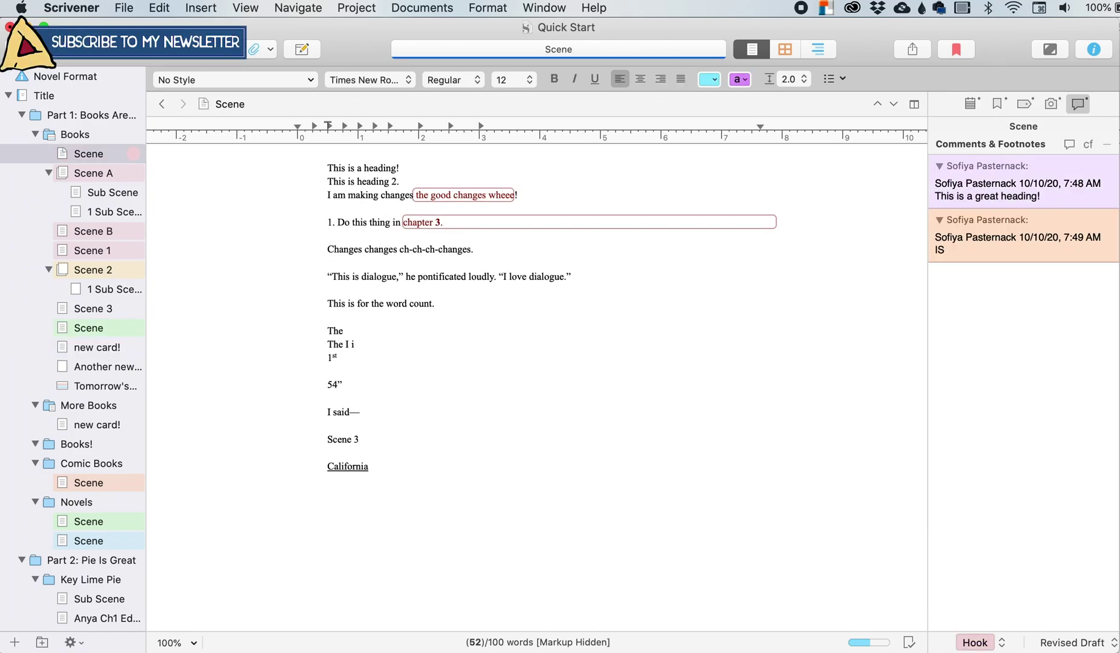
Step: Place the cursor after the 54” line and open the Insert menu
click(341, 385)
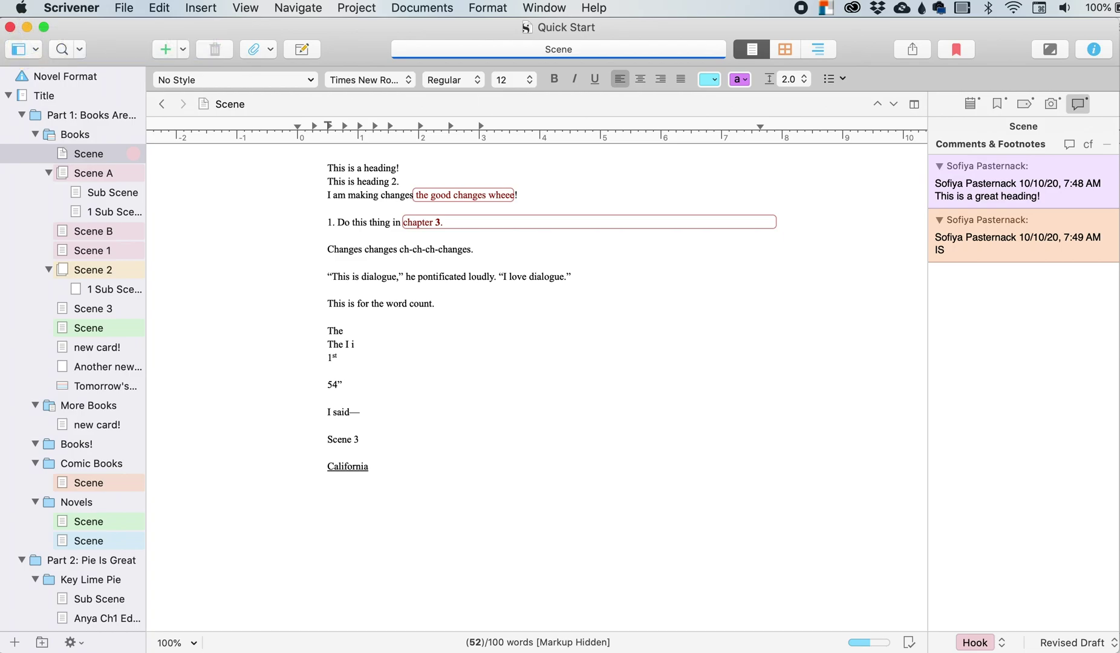
scroll(87, 425, down, 10)
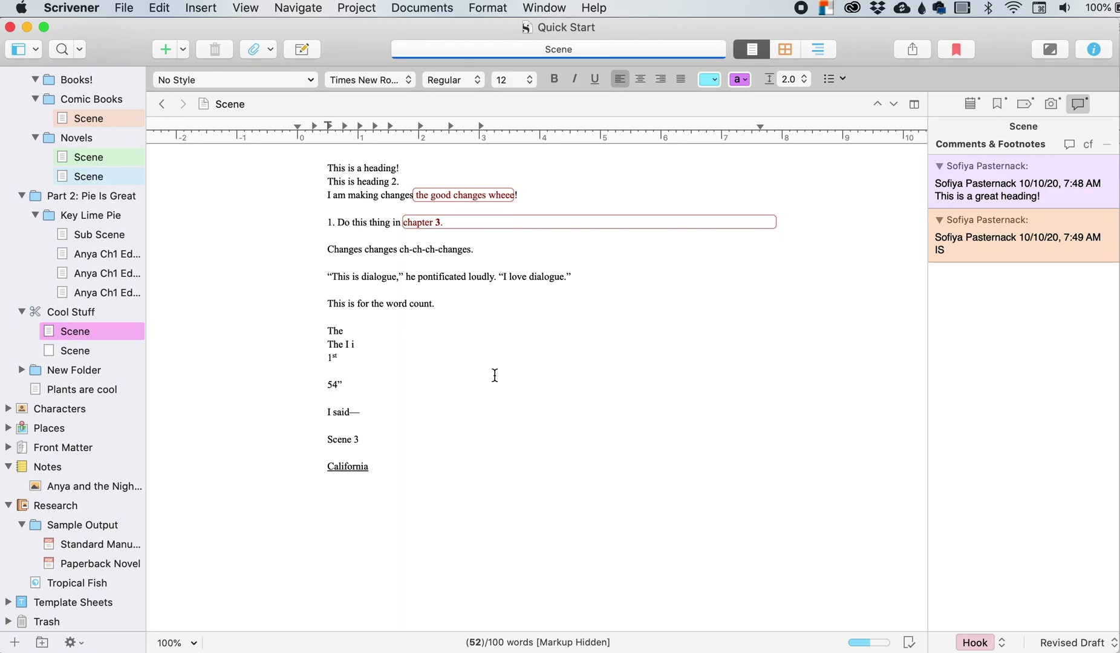
click(201, 7)
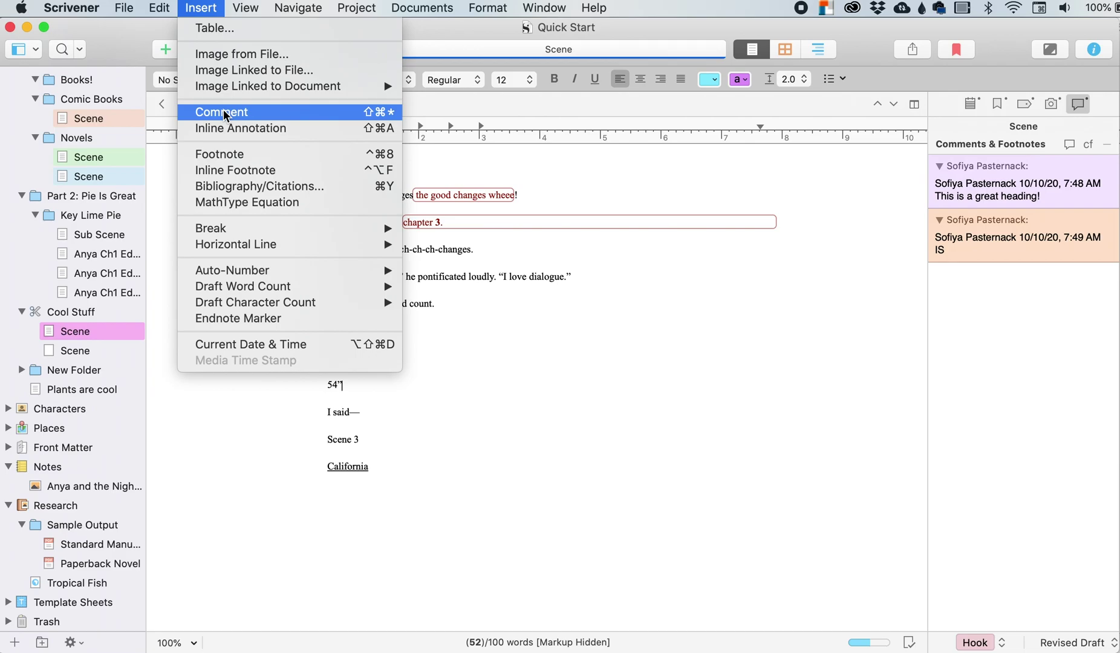
Step: Select “I love dialogue.” and add a comment reading "This is great!"
click(509, 307)
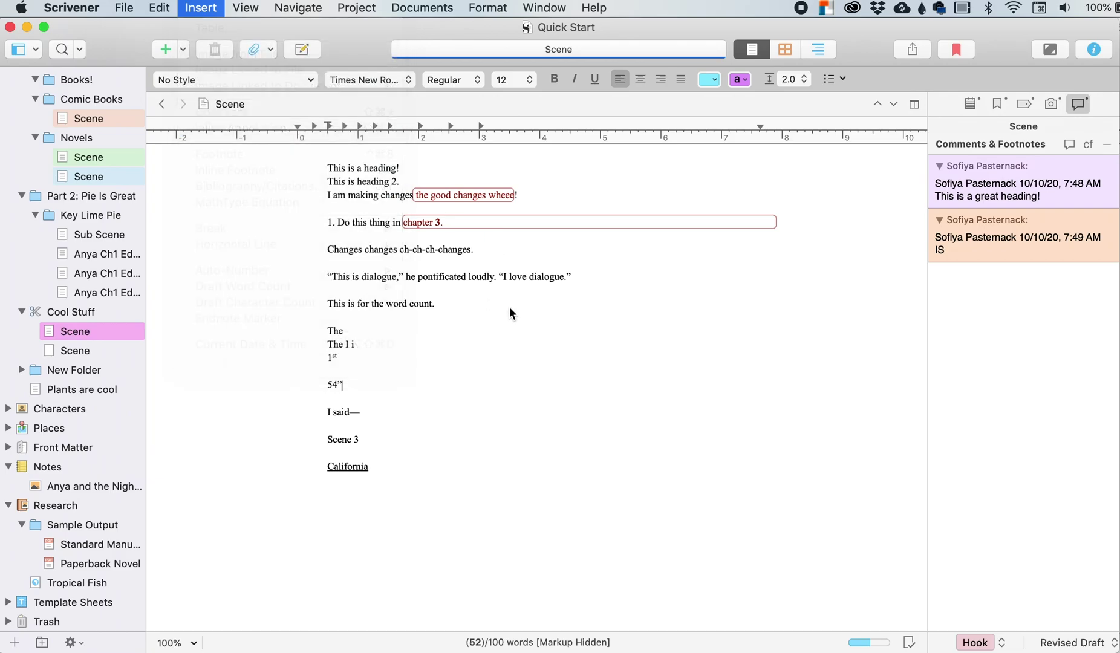
drag(574, 277, 499, 278)
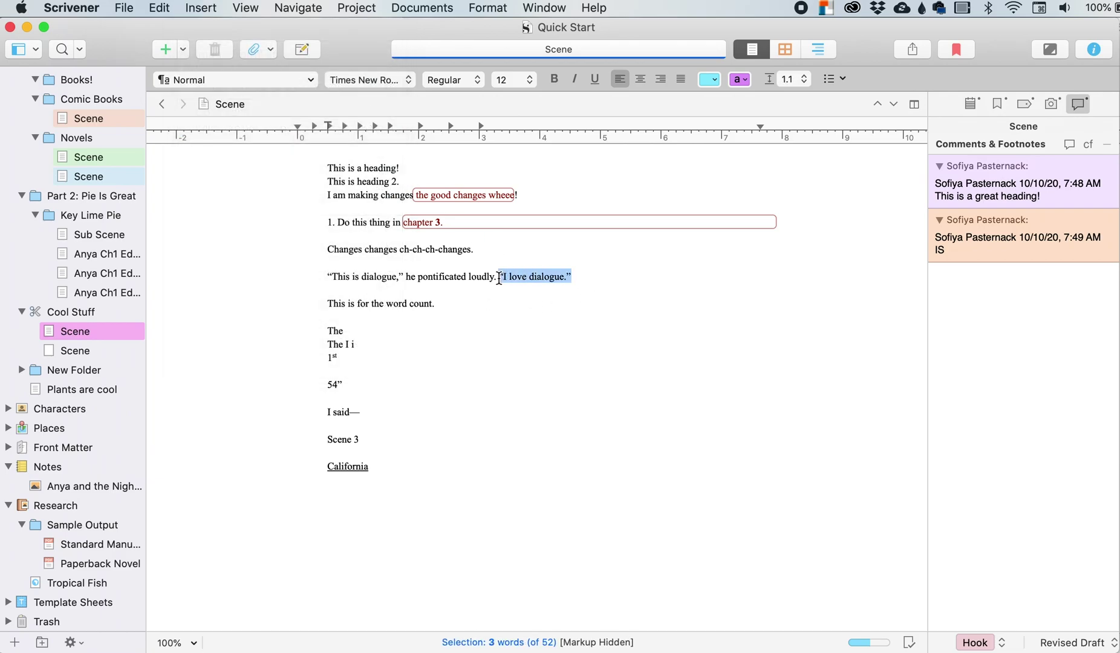
click(201, 8)
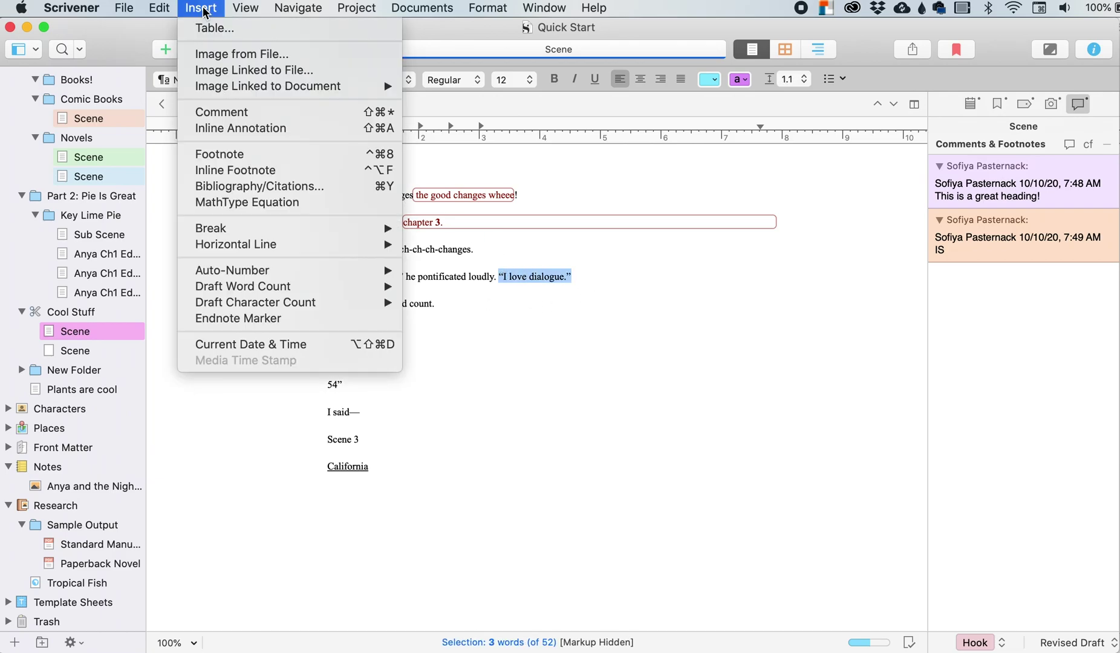
click(223, 110)
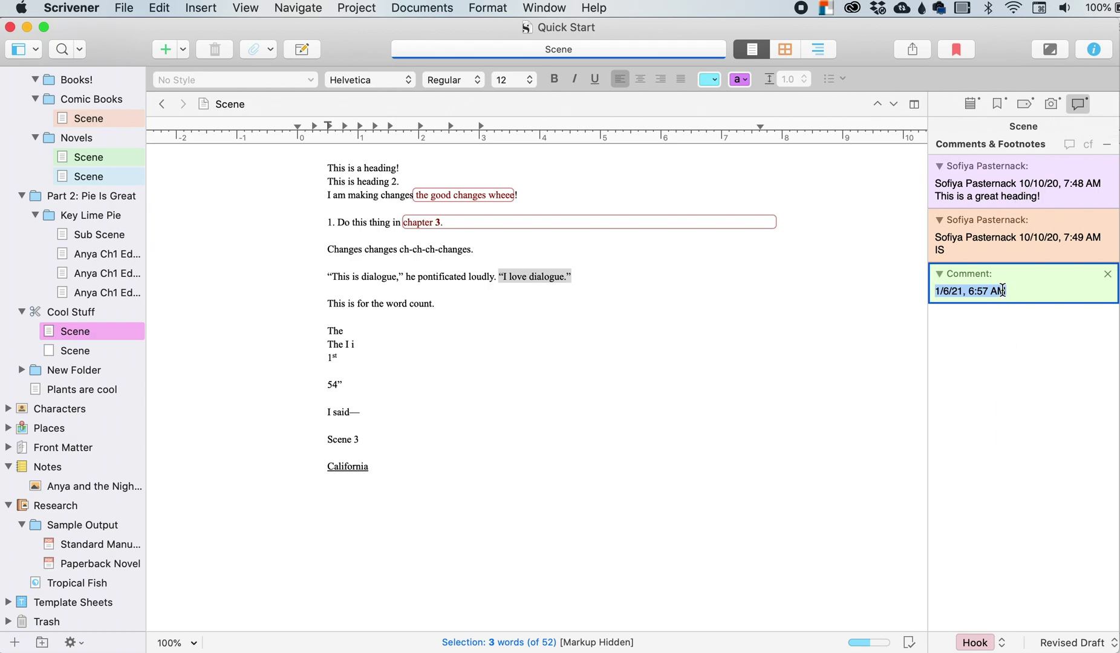
text(This is grat)
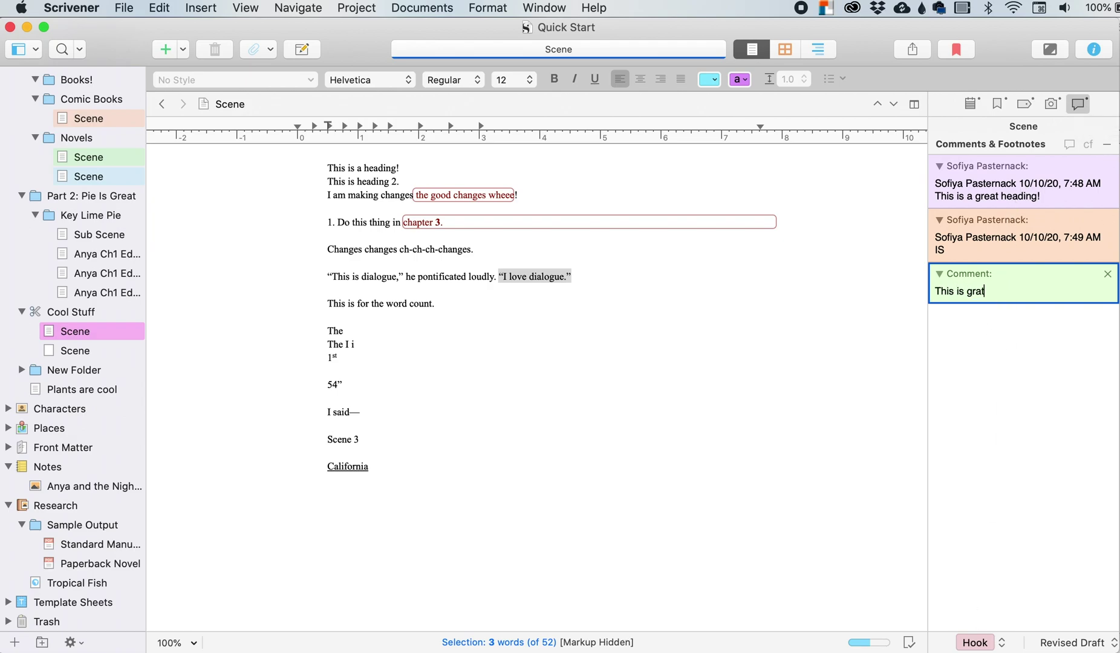
key(BackSpace)
key(BackSpace)
text(eat!)
Step: View the new comment's colour options, close them unchanged, and deselect the quote
right_click(1017, 287)
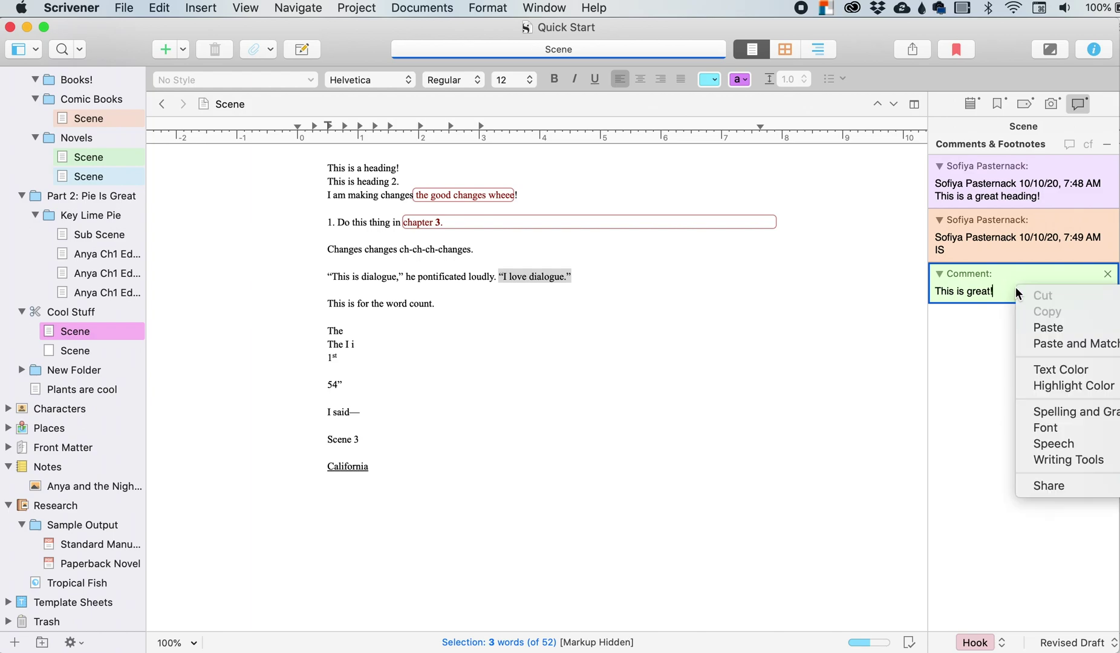
right_click(943, 279)
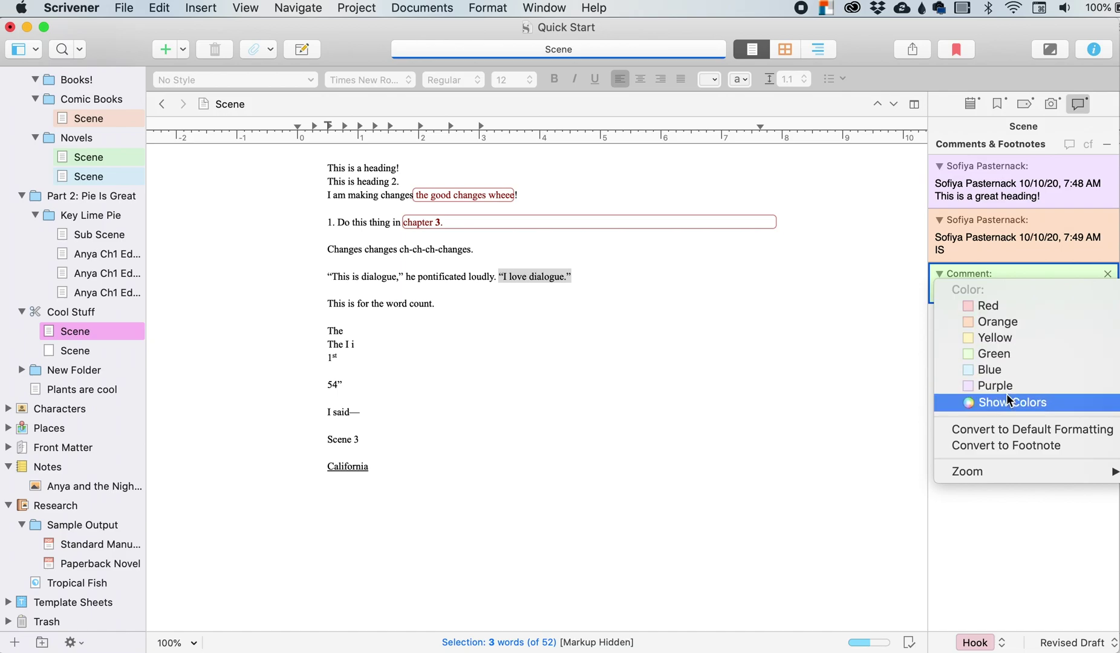
click(991, 527)
click(686, 493)
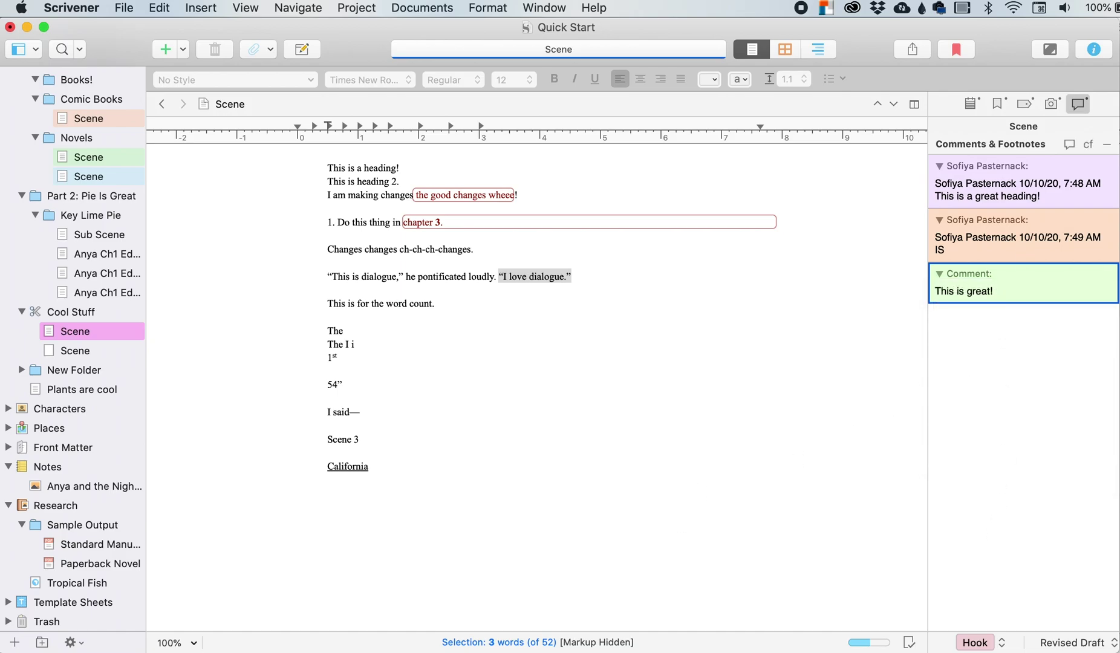
click(201, 8)
click(238, 127)
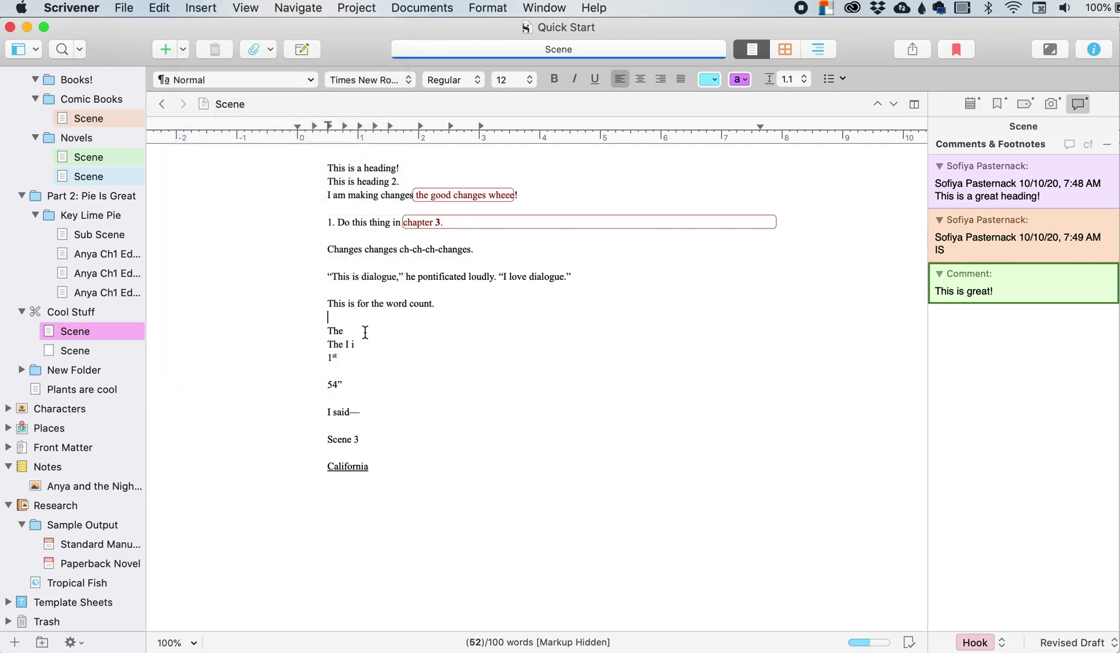
Step: Make "This is for the word count." an inline annotation, then undo it
drag(436, 305, 326, 303)
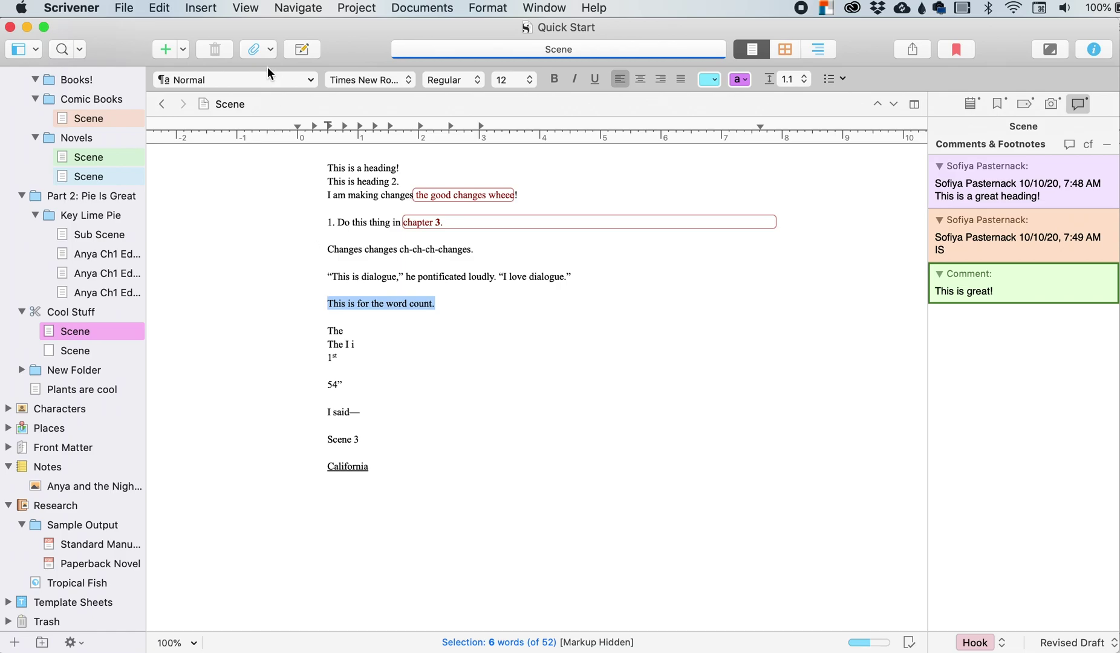
click(201, 8)
click(239, 128)
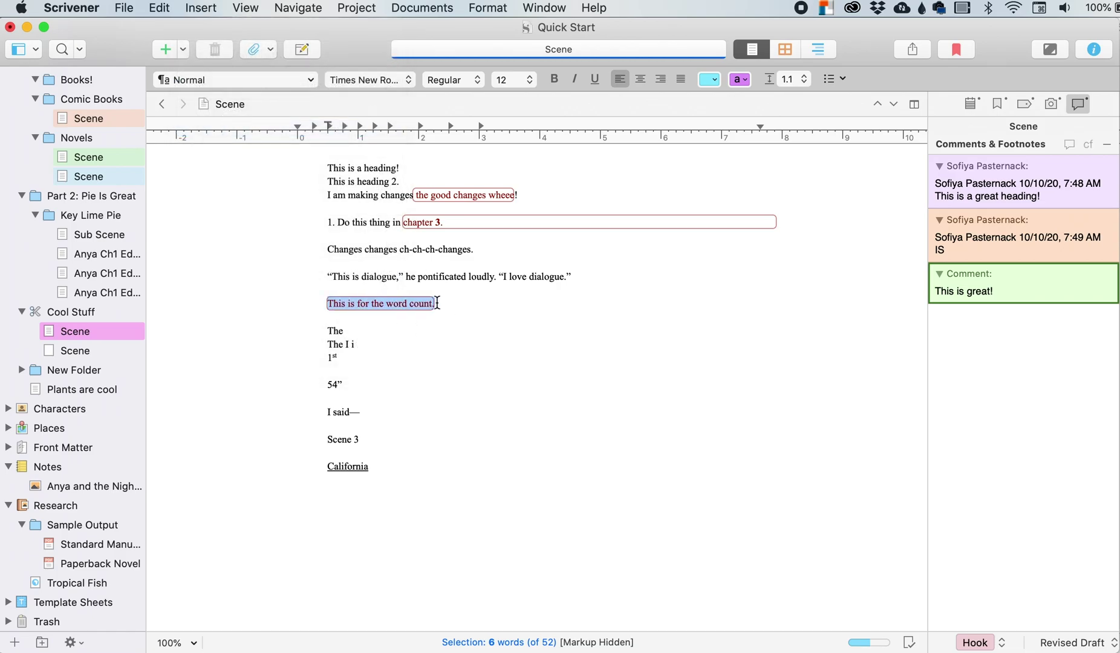
click(477, 327)
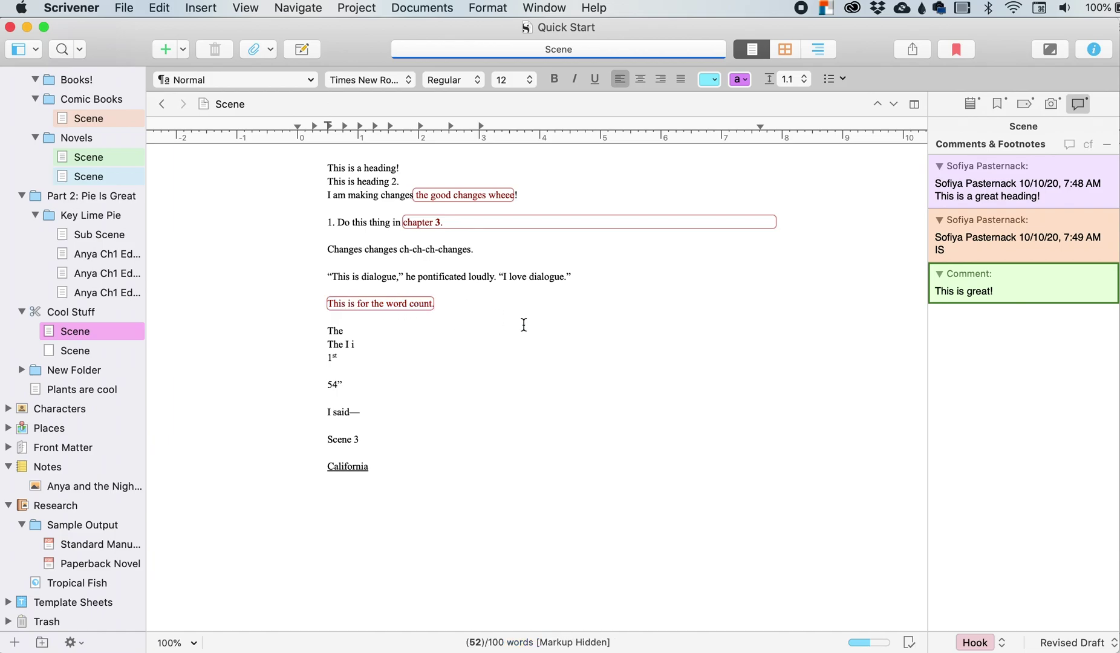
key(super+z)
Step: Add a footnote reading "Word Count." to "This is for the word count."
click(200, 8)
click(239, 151)
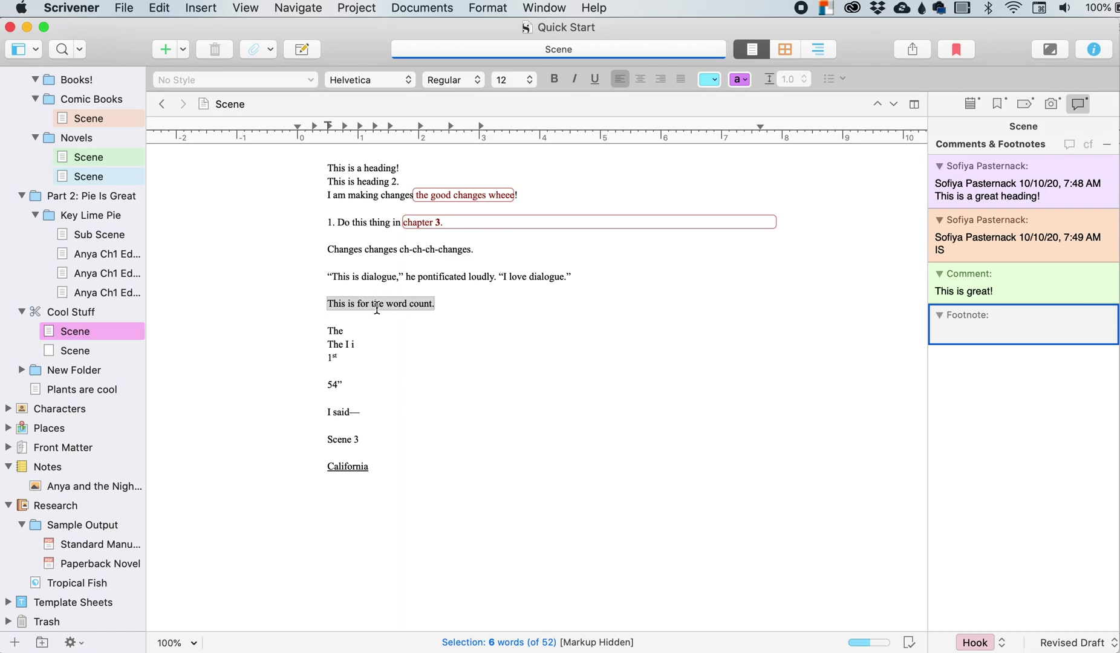
text(Word Count.)
click(200, 7)
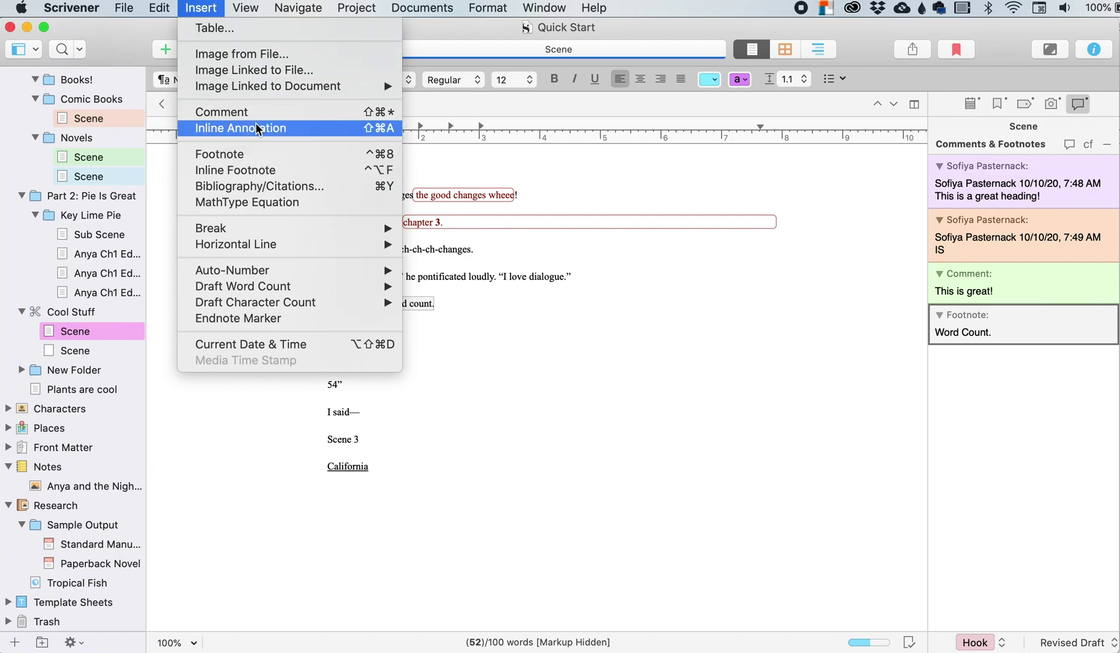
click(260, 172)
Step: Turn the 54” text into an inline footnote
double_click(352, 387)
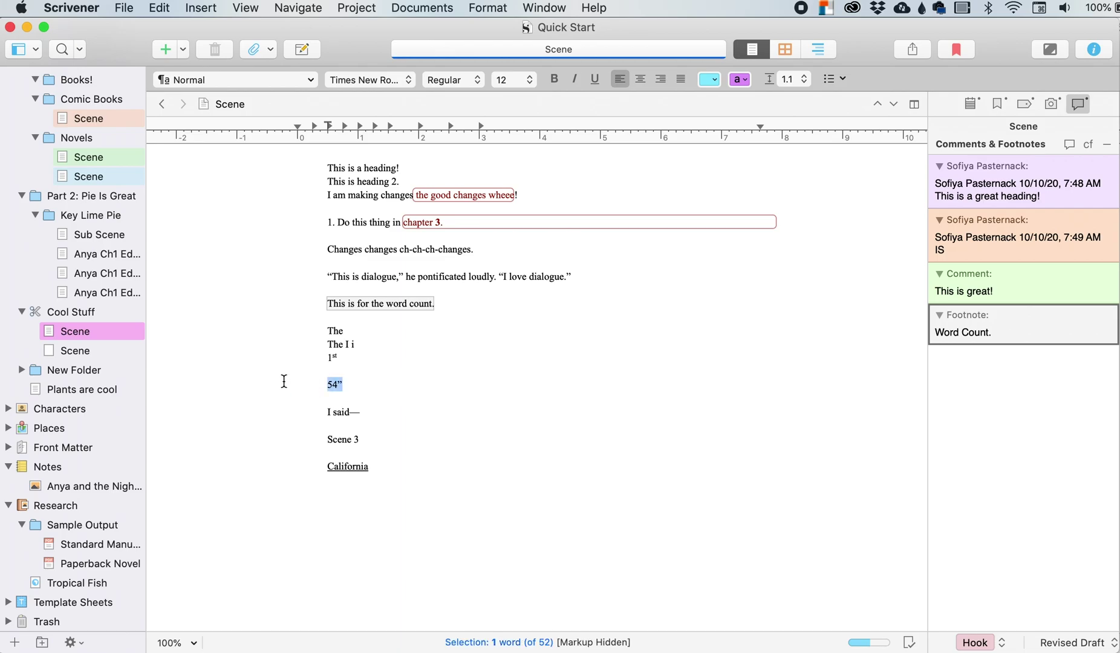
click(200, 8)
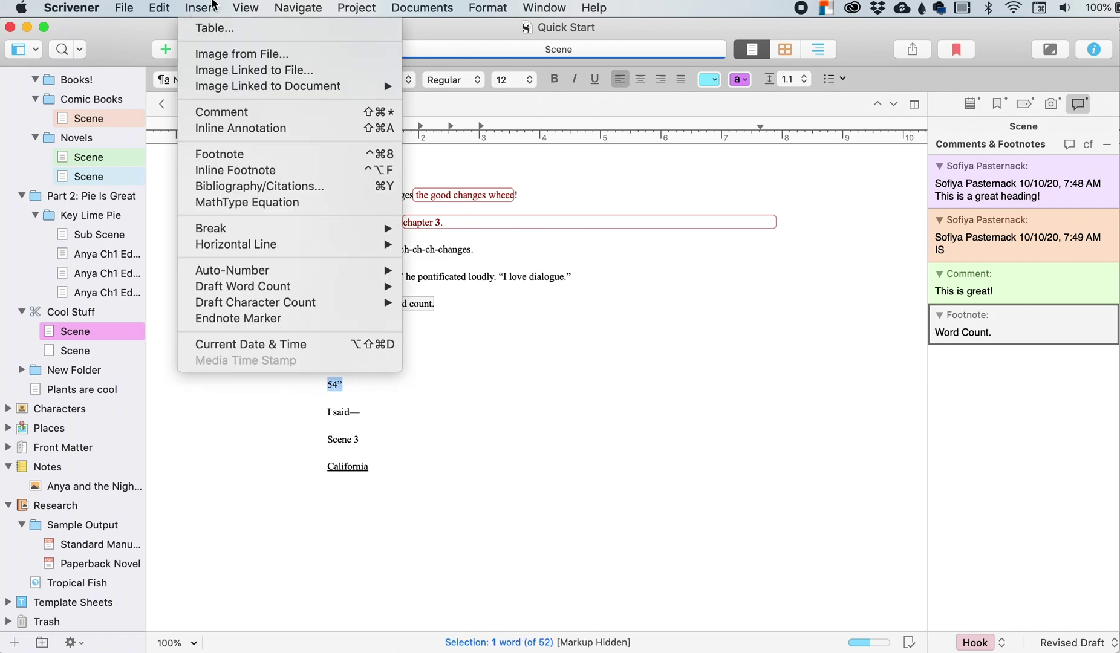
click(238, 168)
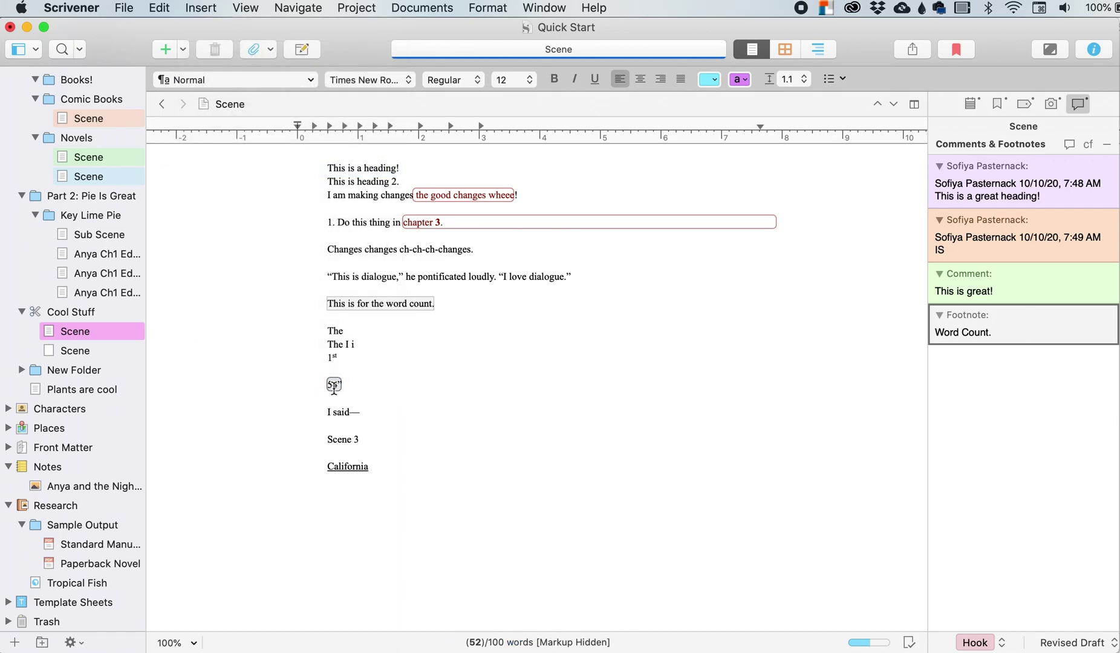
click(203, 7)
click(258, 187)
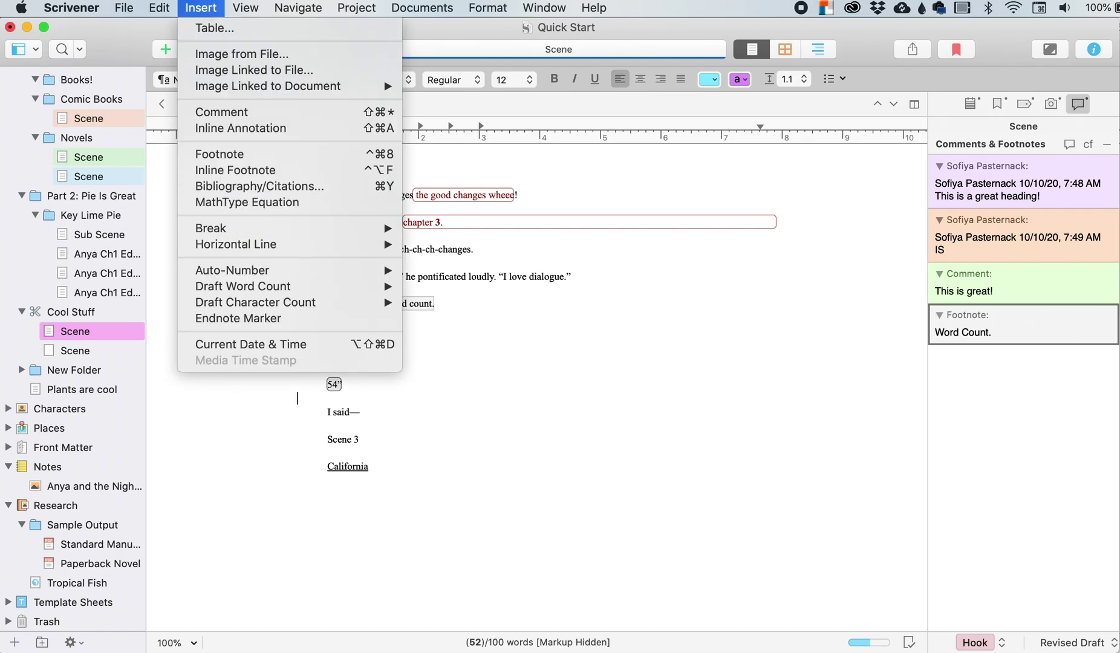
Step: Try inserting a citation, then a MathType equation, dismissing each not-installed warning
click(328, 189)
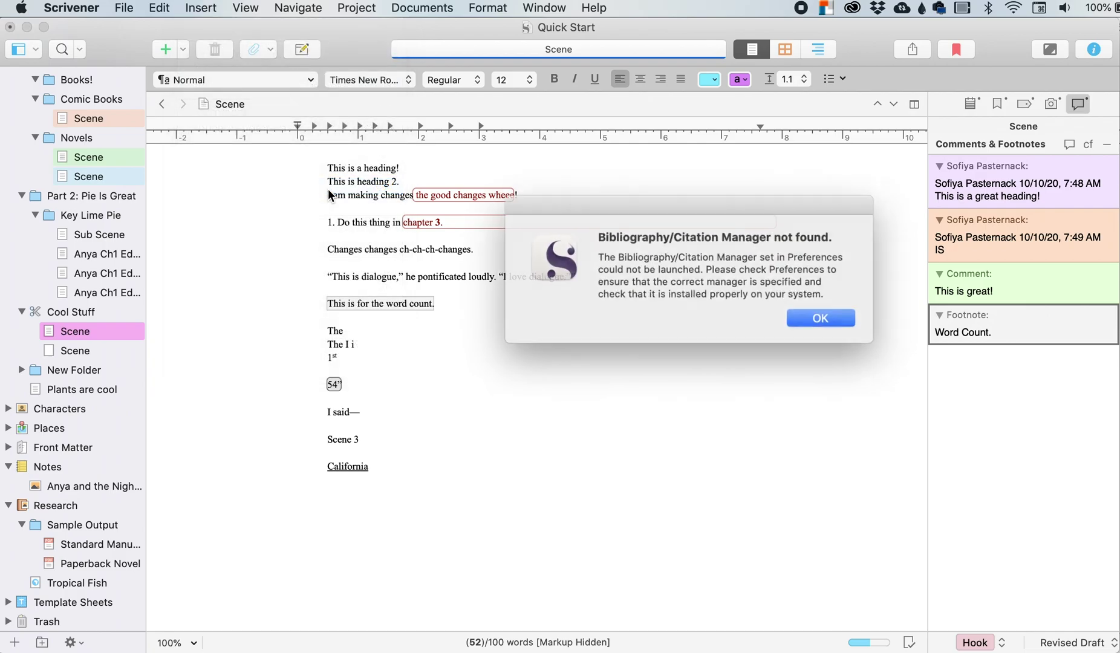
click(815, 316)
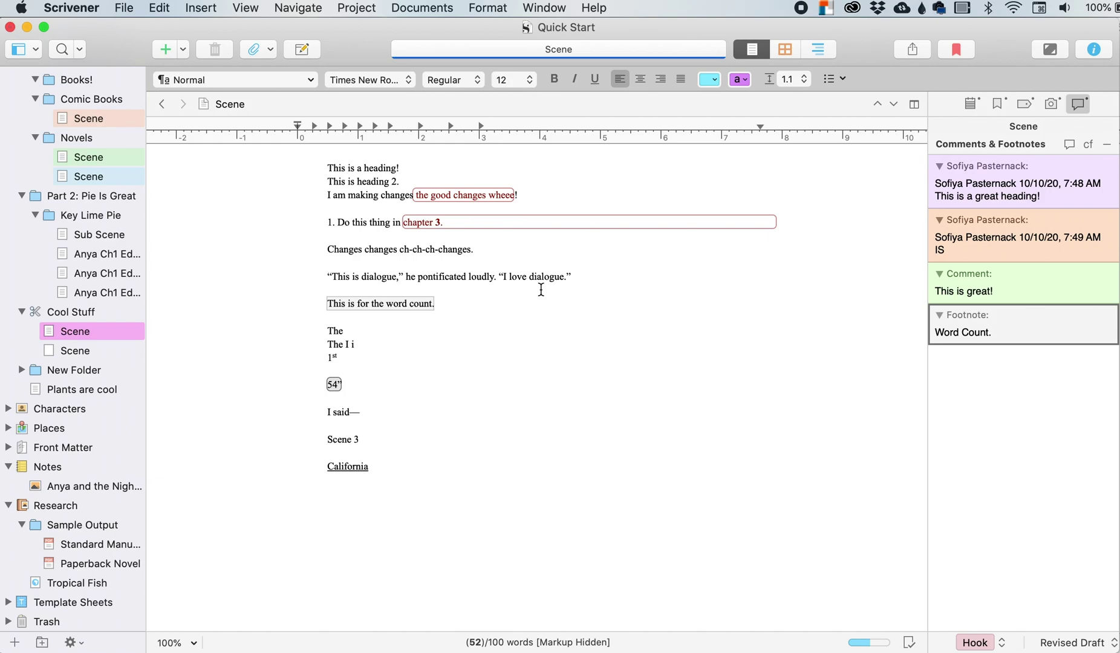
click(201, 7)
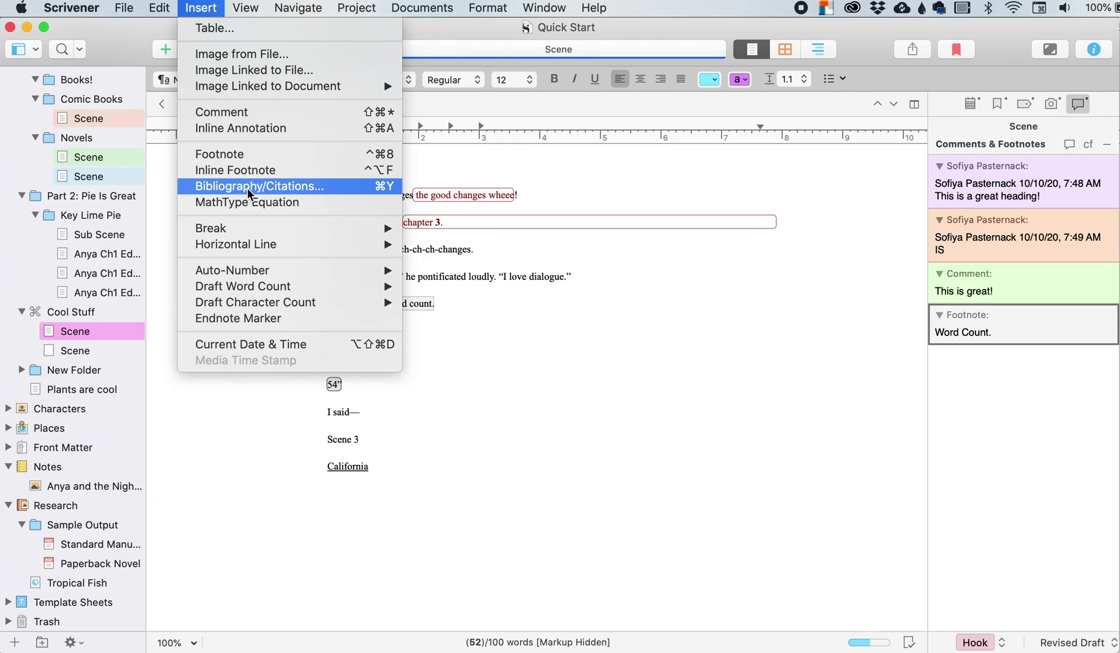
click(290, 204)
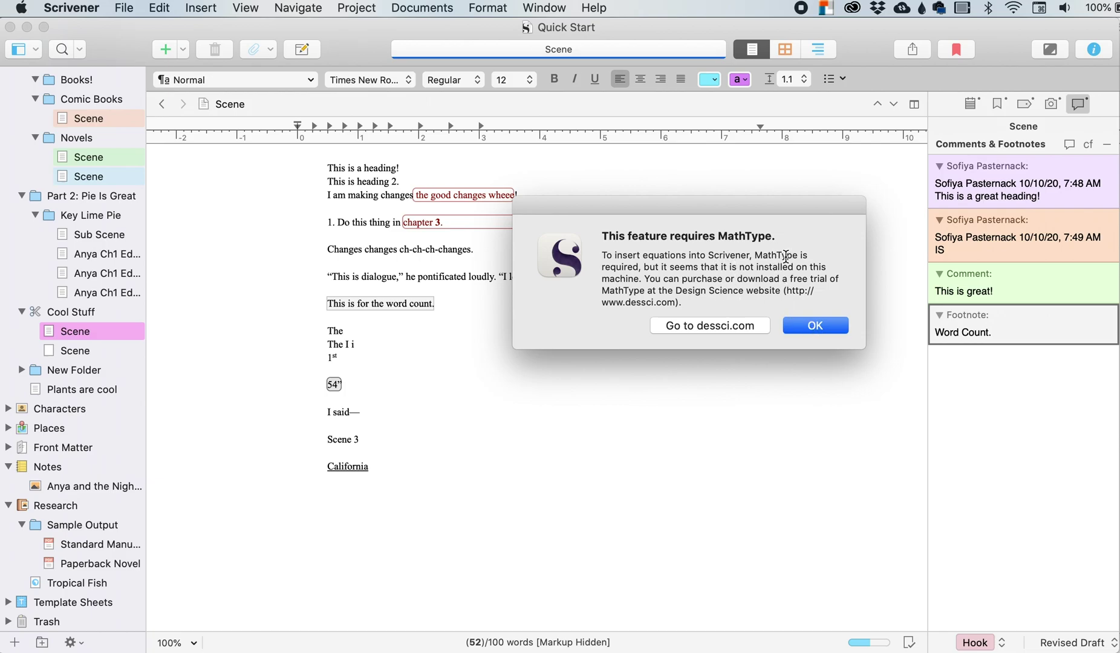
click(820, 327)
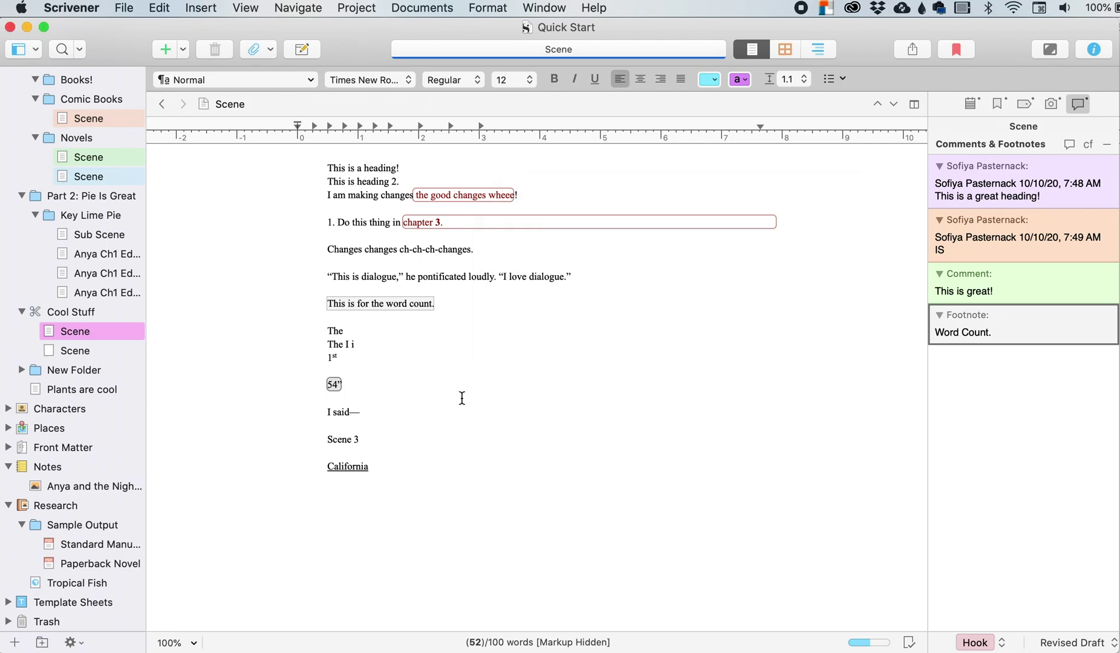
Step: Place the cursor after 'I said—' and bring up the Insert menu's Break options
click(422, 410)
click(201, 8)
mouse_move(277, 227)
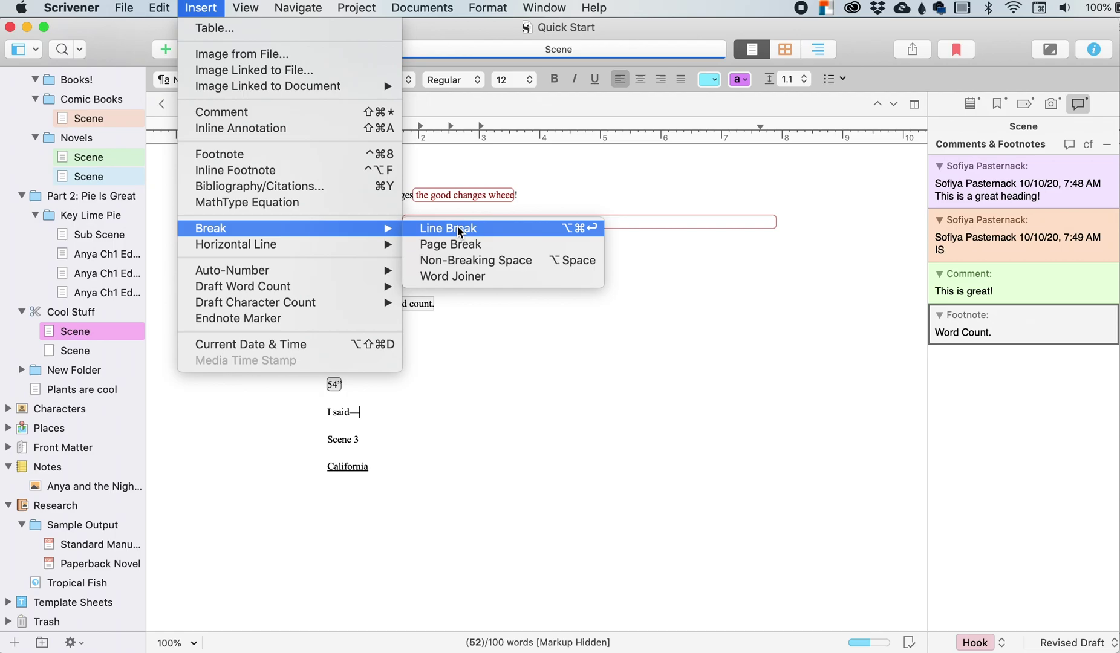
Step: Add a line break after 'I said—' and start a new line below California
click(460, 232)
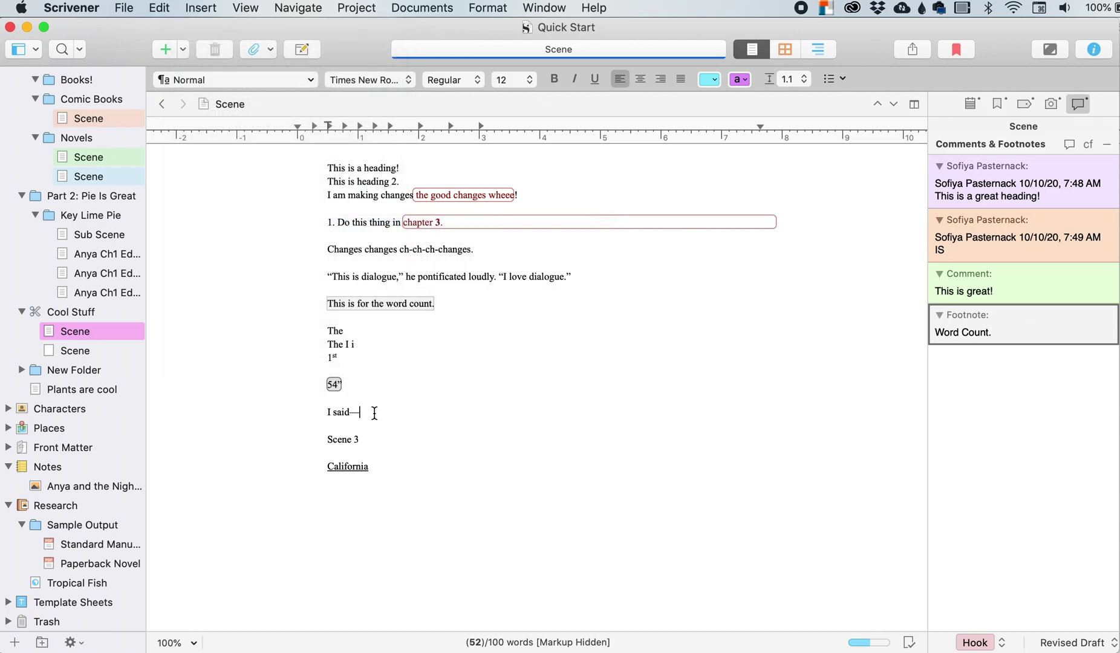
click(439, 484)
click(448, 453)
click(446, 466)
key(Return)
Step: Type a practice list: 'A list of trees', oak, pine, and a stray line
text(A)
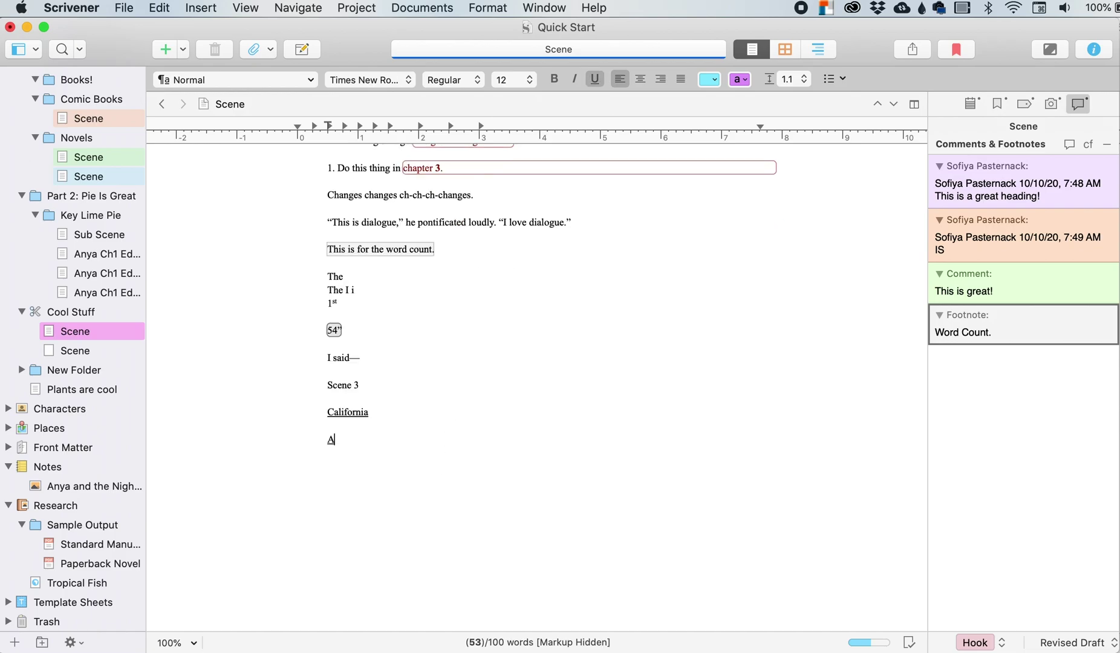
text( list of trees)
key(Return)
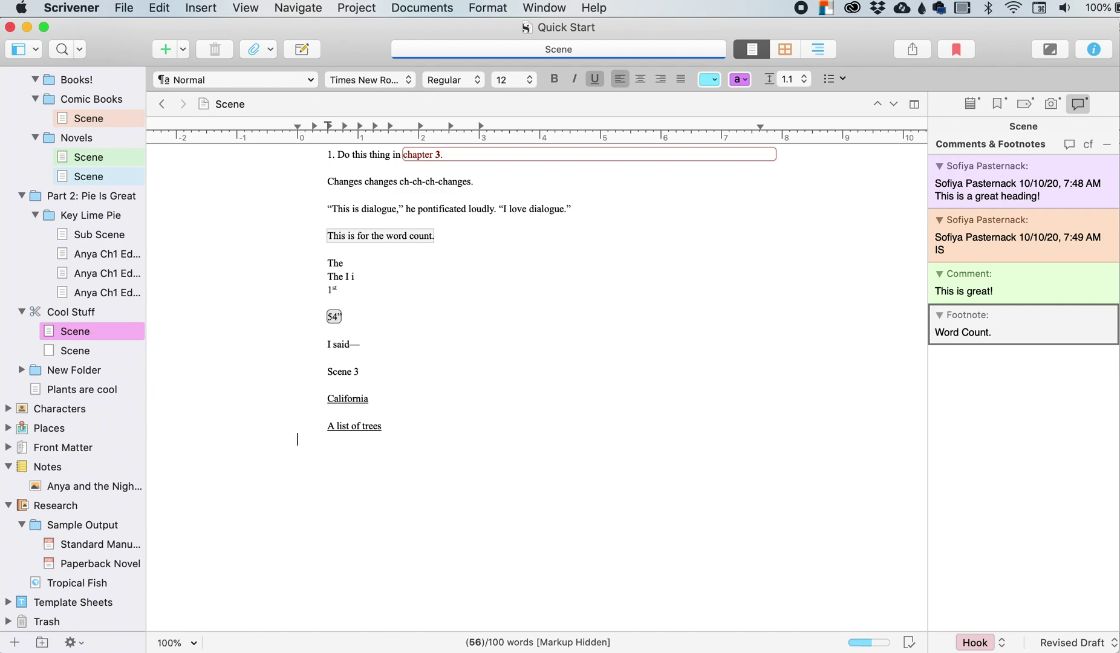
text(oak)
key(Return)
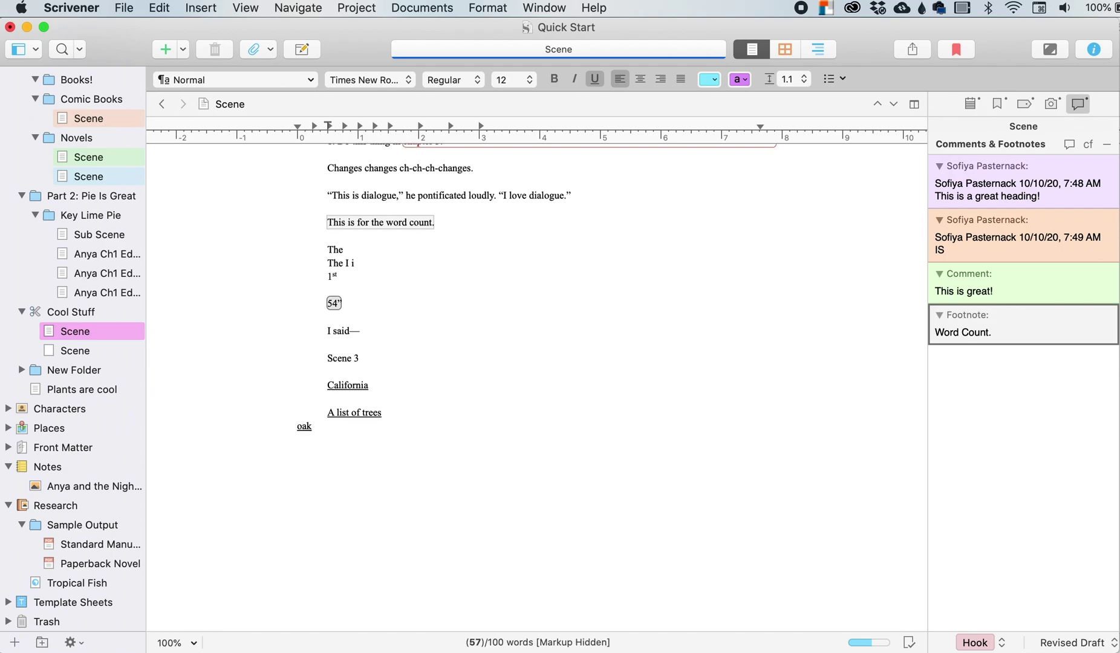
text(pine)
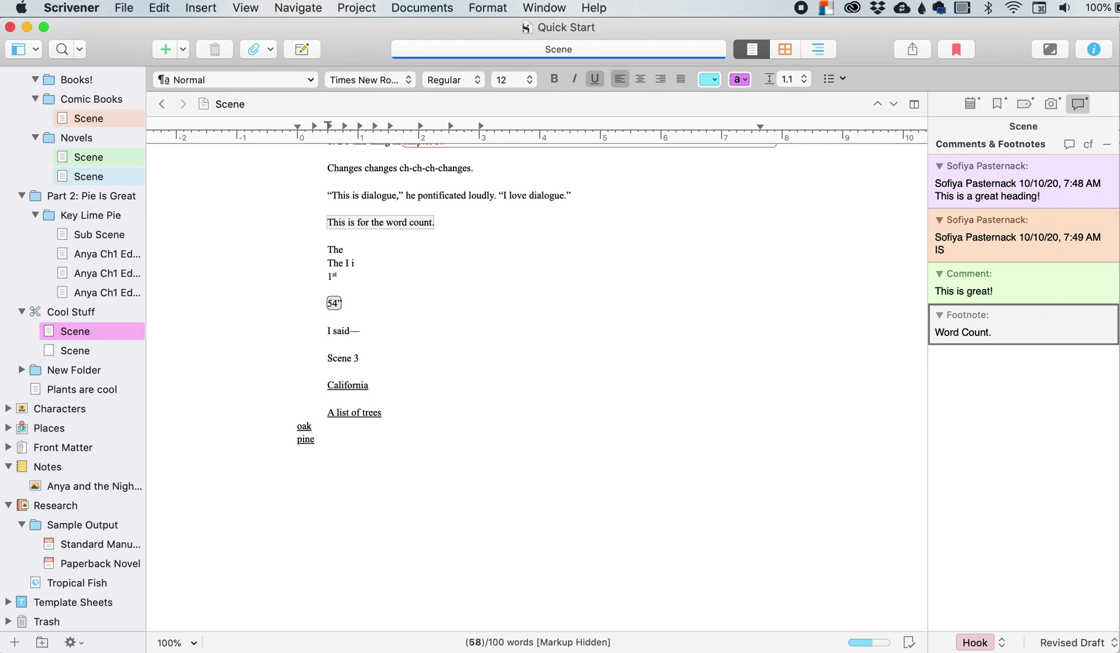
key(Return)
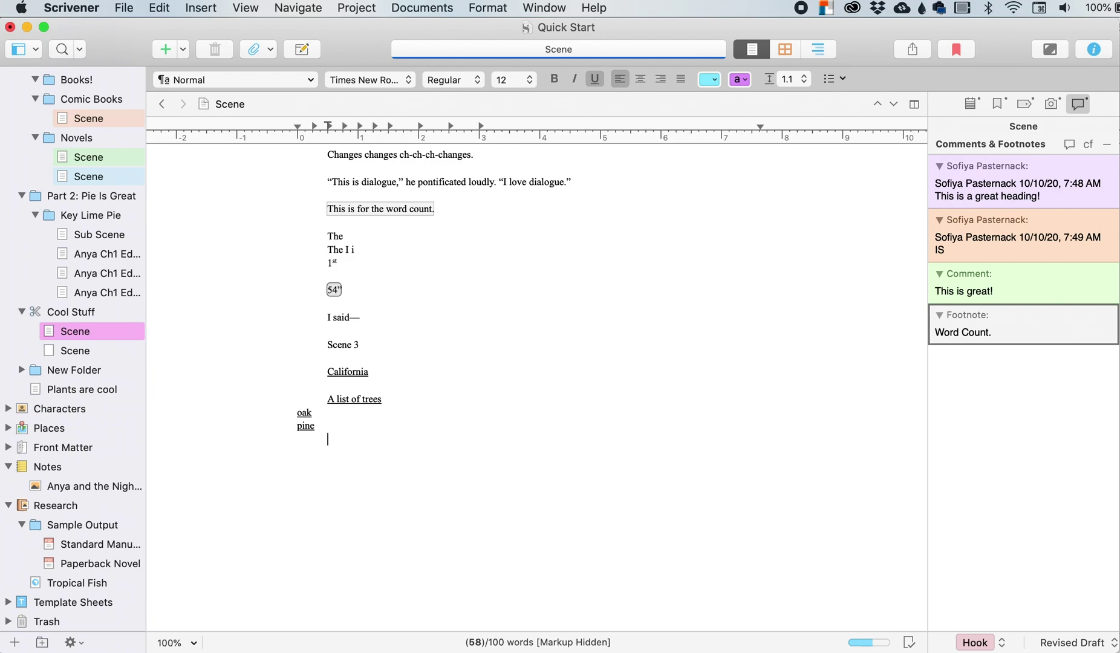
text(fffffff)
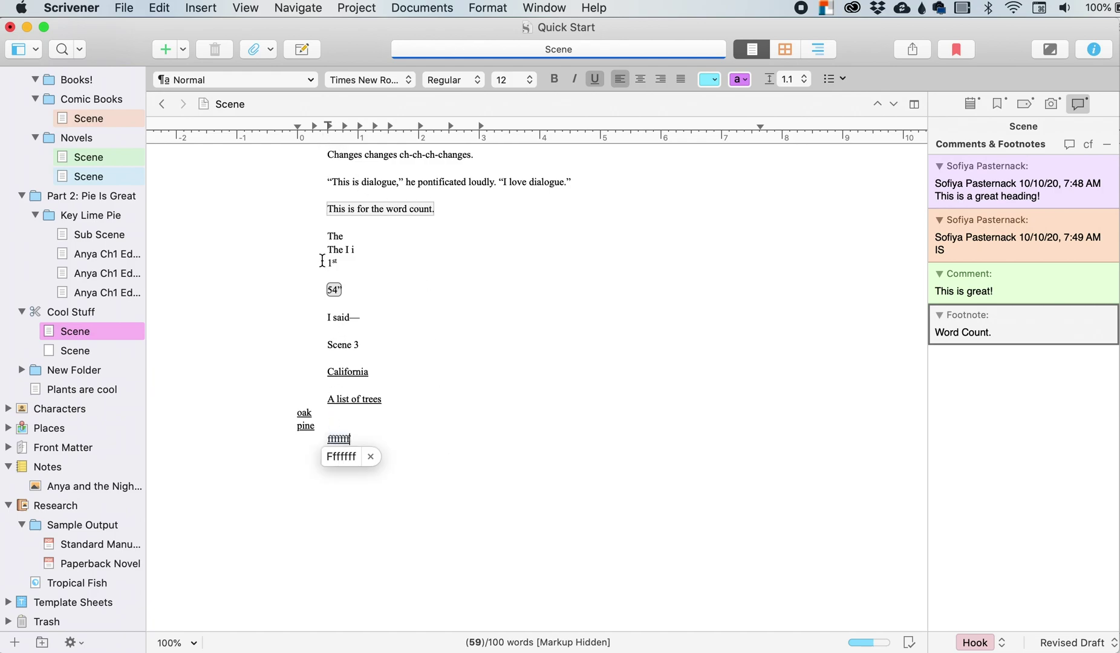
Step: Select everything from 'A list of trees' onward and delete it
scroll(334, 391, up, 1)
drag(327, 424, 353, 464)
key(BackSpace)
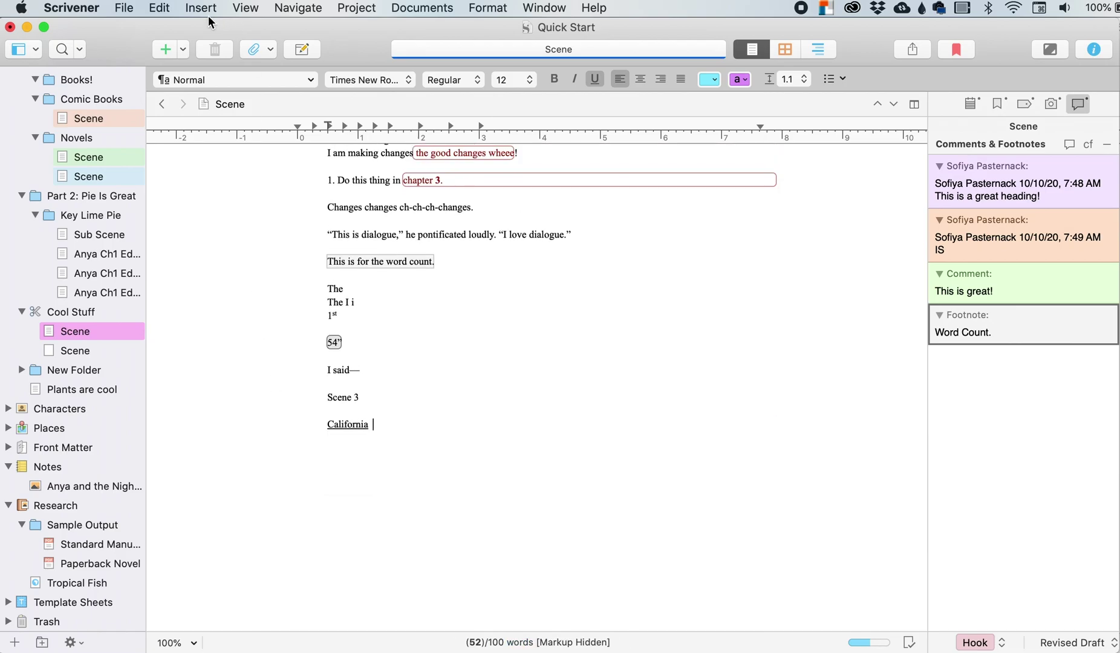
click(159, 7)
mouse_move(200, 8)
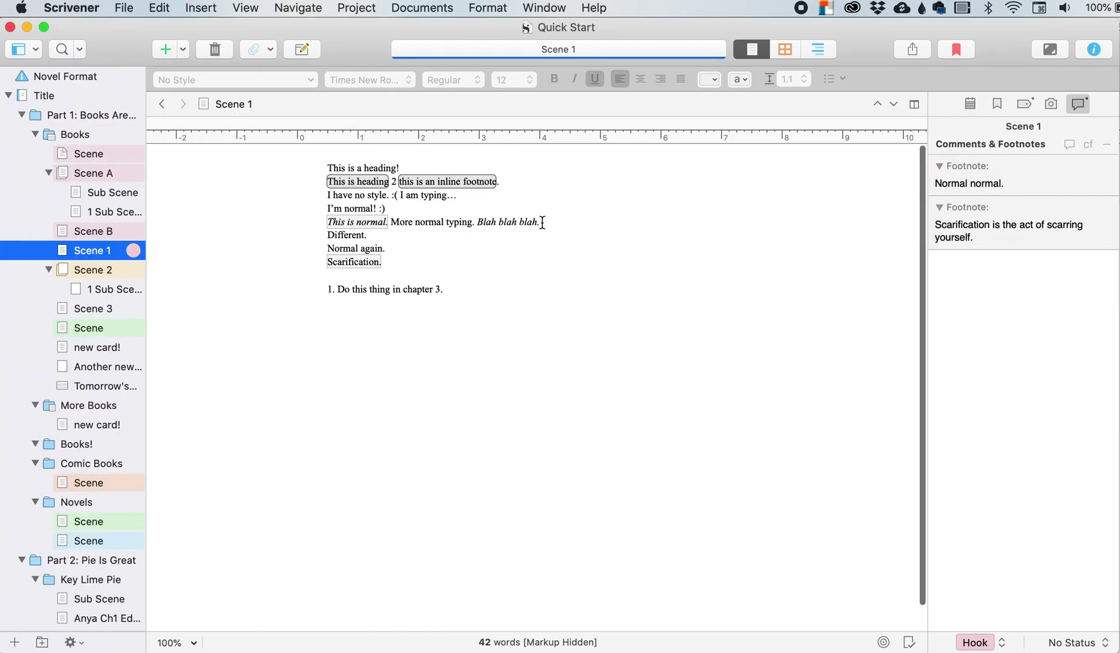
Step: Select 'Blah blah blah.' and pull its right indent in to 3.6 inches
click(545, 223)
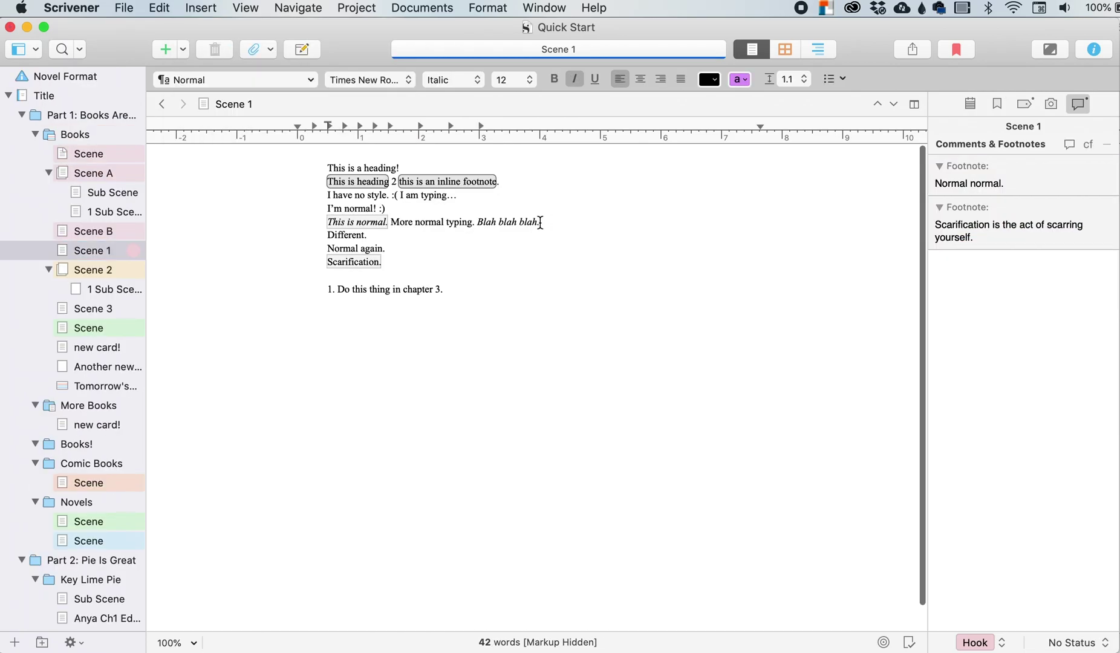
drag(539, 223, 480, 223)
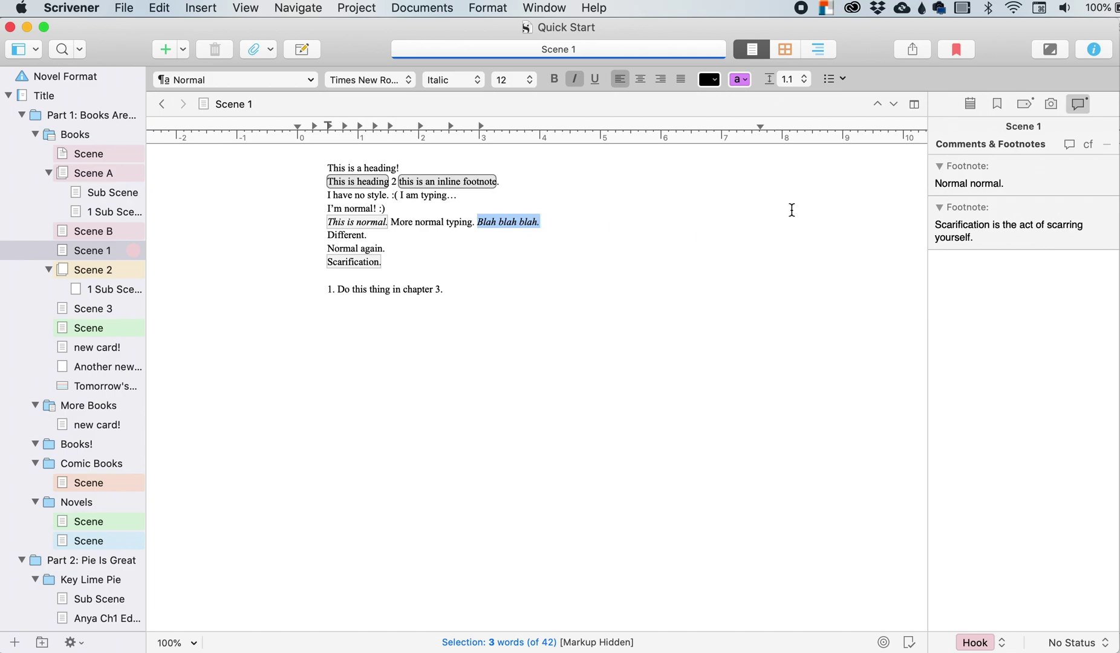
drag(759, 126, 517, 126)
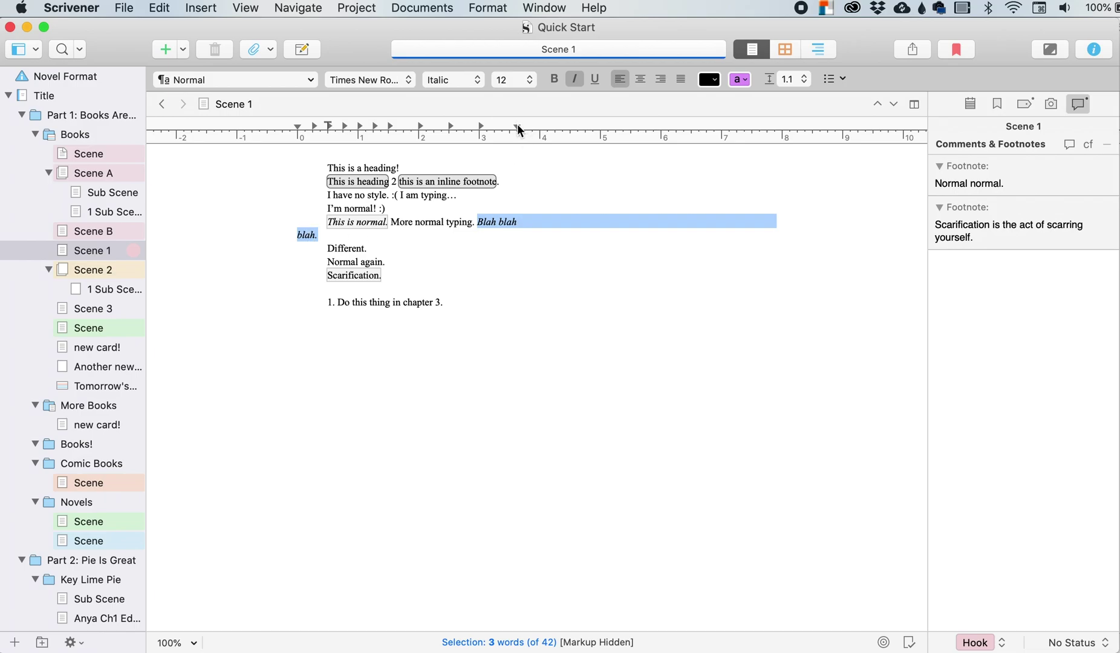
Step: Insert a non-breaking space between the last two blahs
click(201, 9)
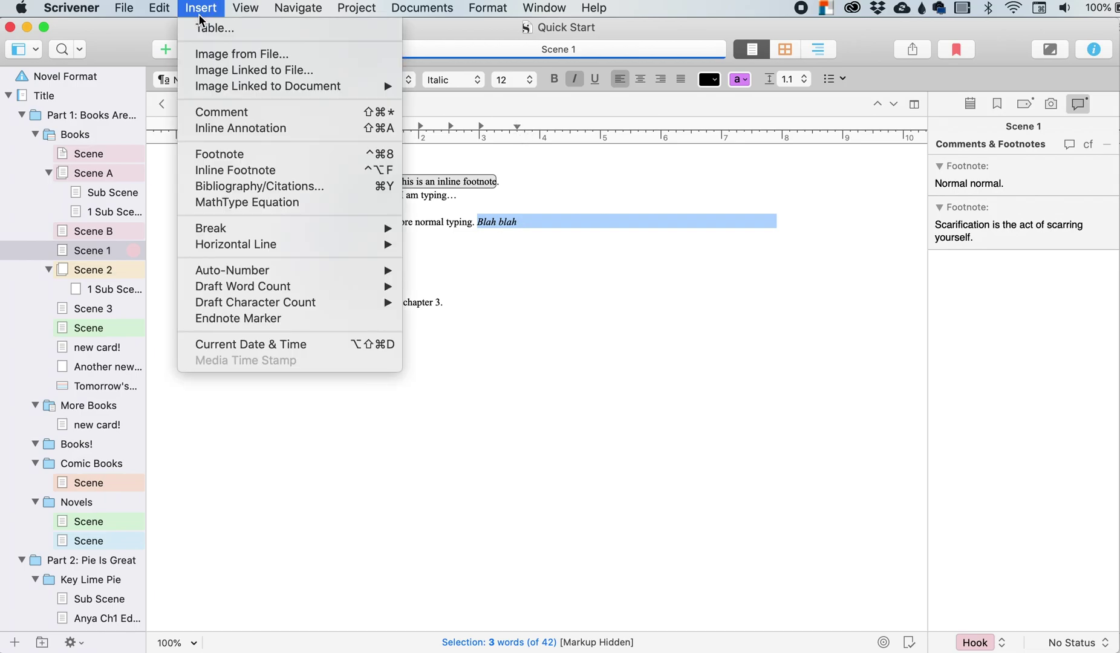
mouse_move(254, 289)
click(434, 286)
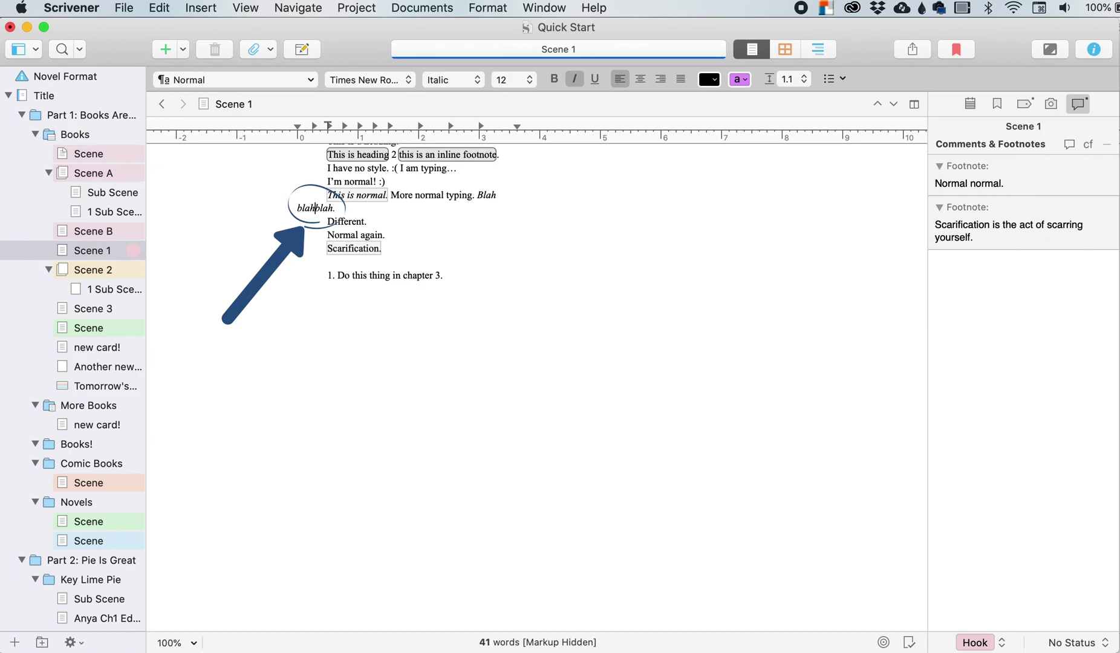
click(168, 11)
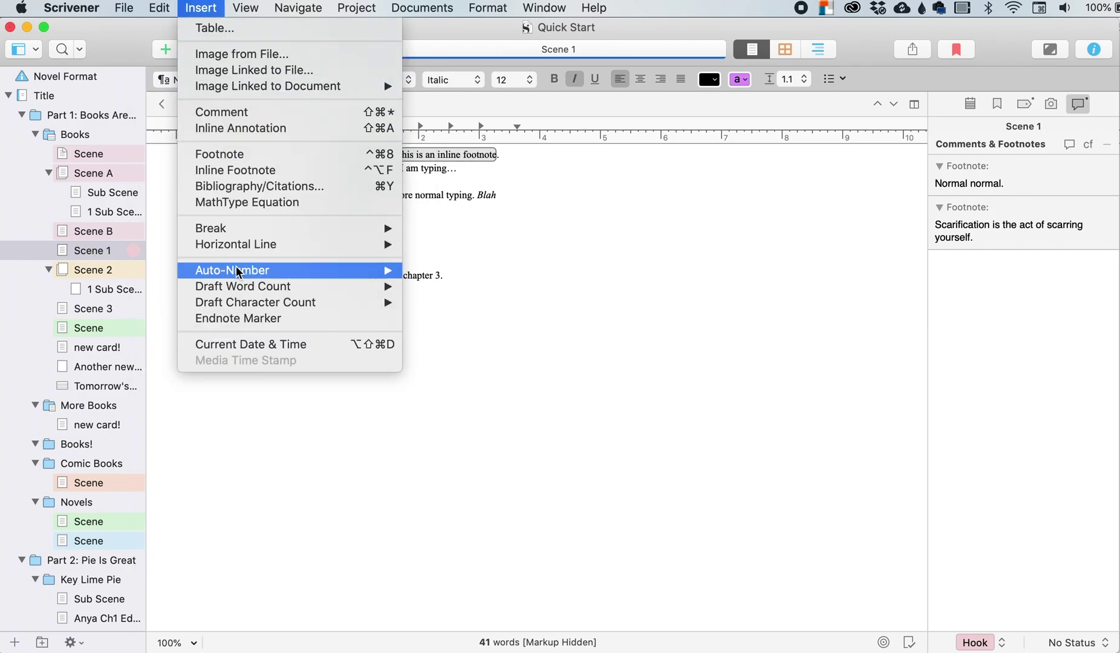
mouse_move(295, 229)
click(463, 265)
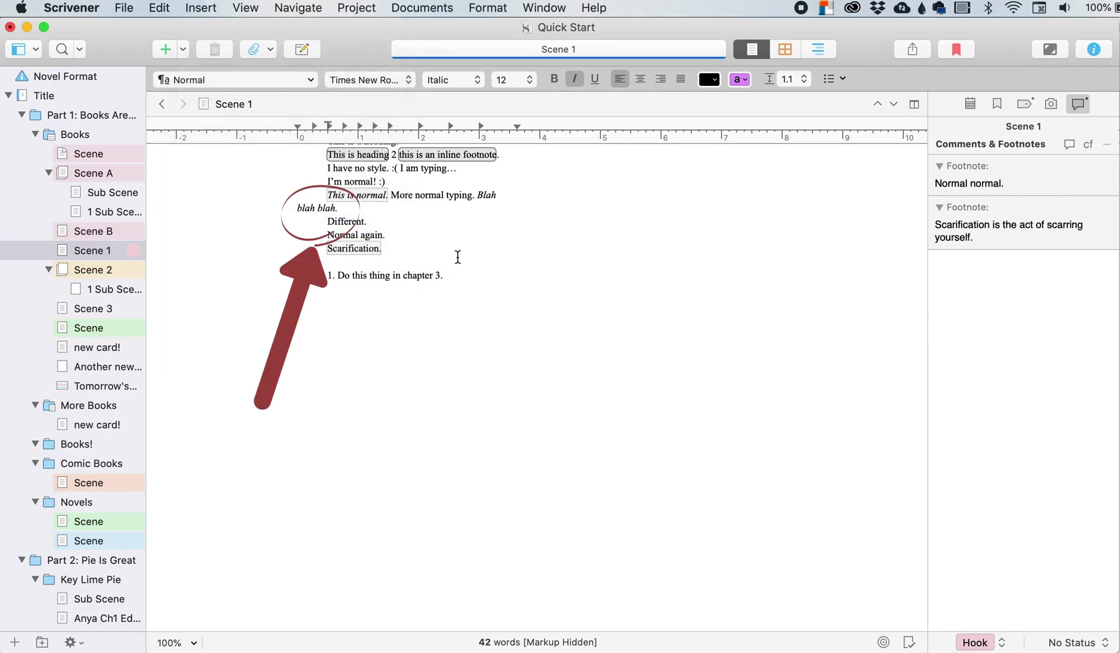
scroll(458, 257, up, 1)
click(458, 256)
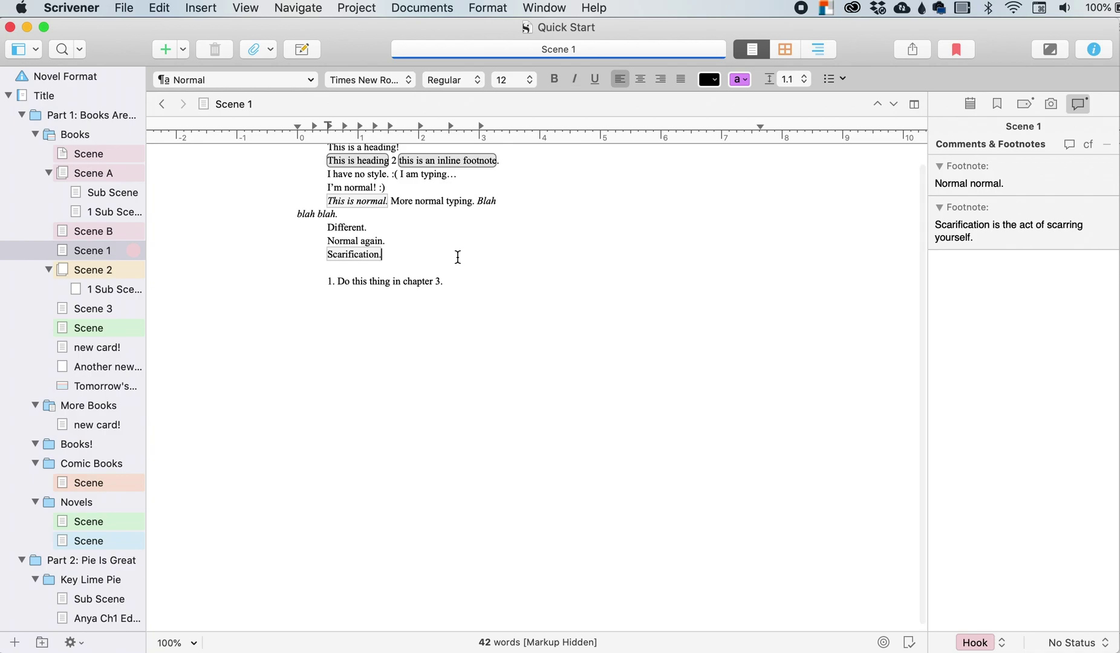
Step: Insert a non-breaking space before the second blah in the 'blah blah.' line
click(319, 215)
key(alt+Left)
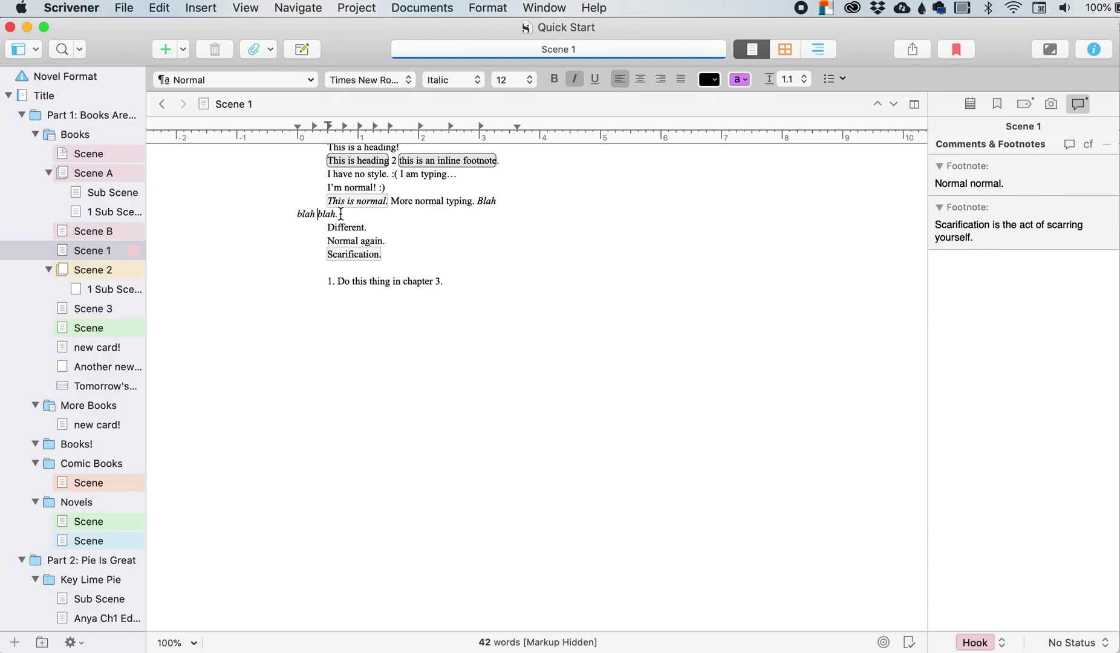
click(201, 8)
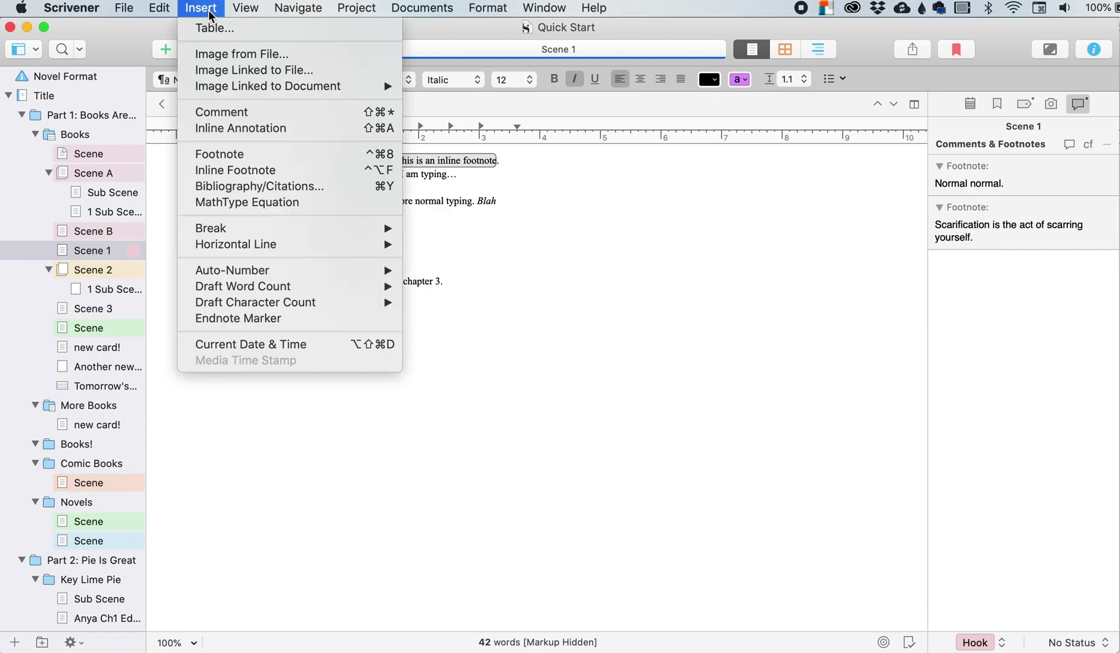
mouse_move(247, 228)
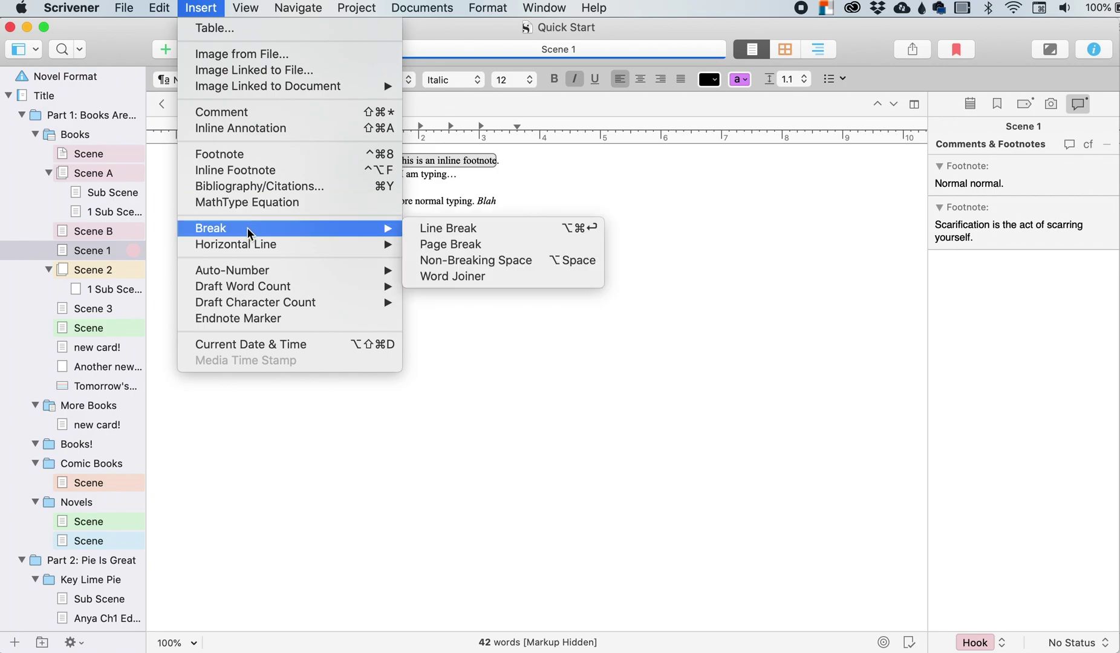
click(492, 260)
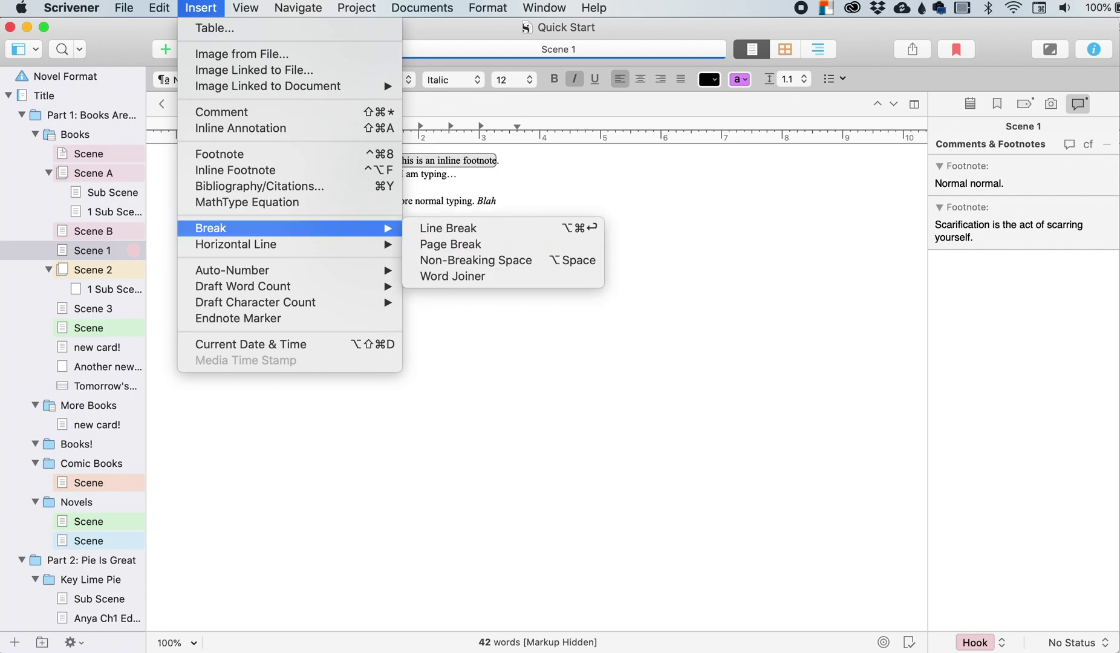
click(496, 262)
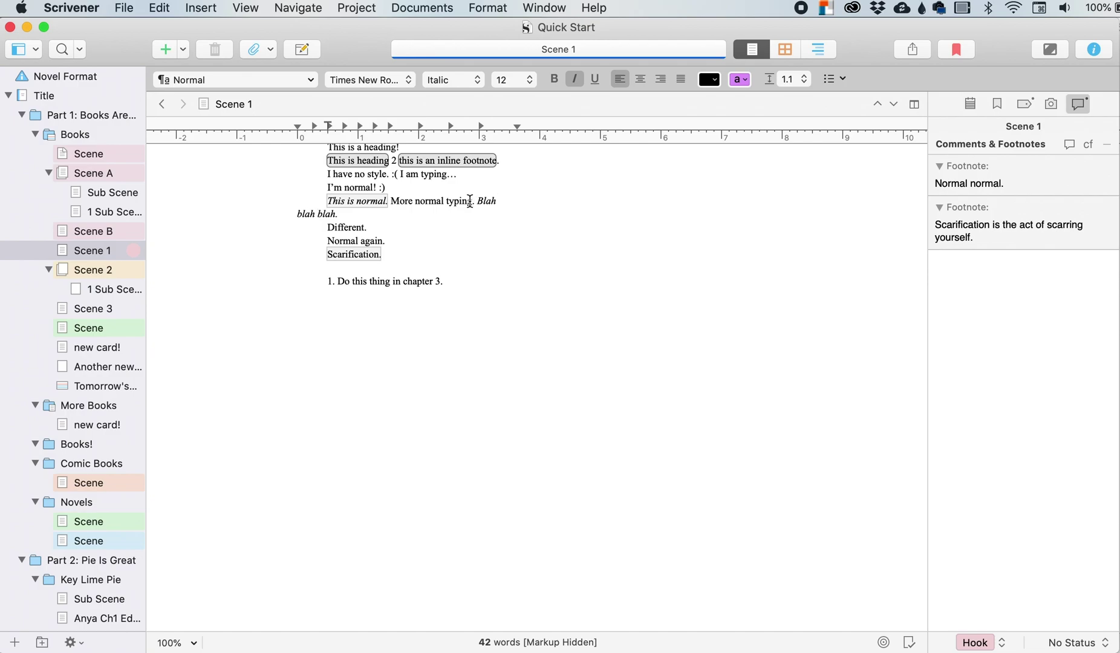
Step: Type 'Unicorn.' and test adding, then removing, a hyphen between Uni and corn
text(Unicorn.)
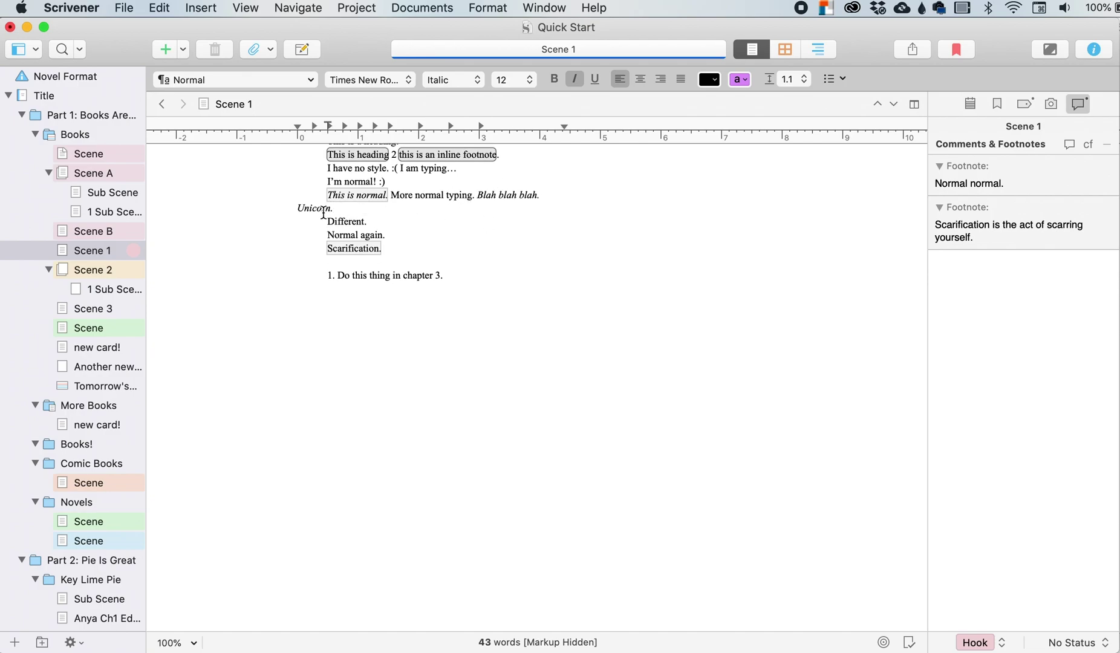
click(312, 208)
text(-)
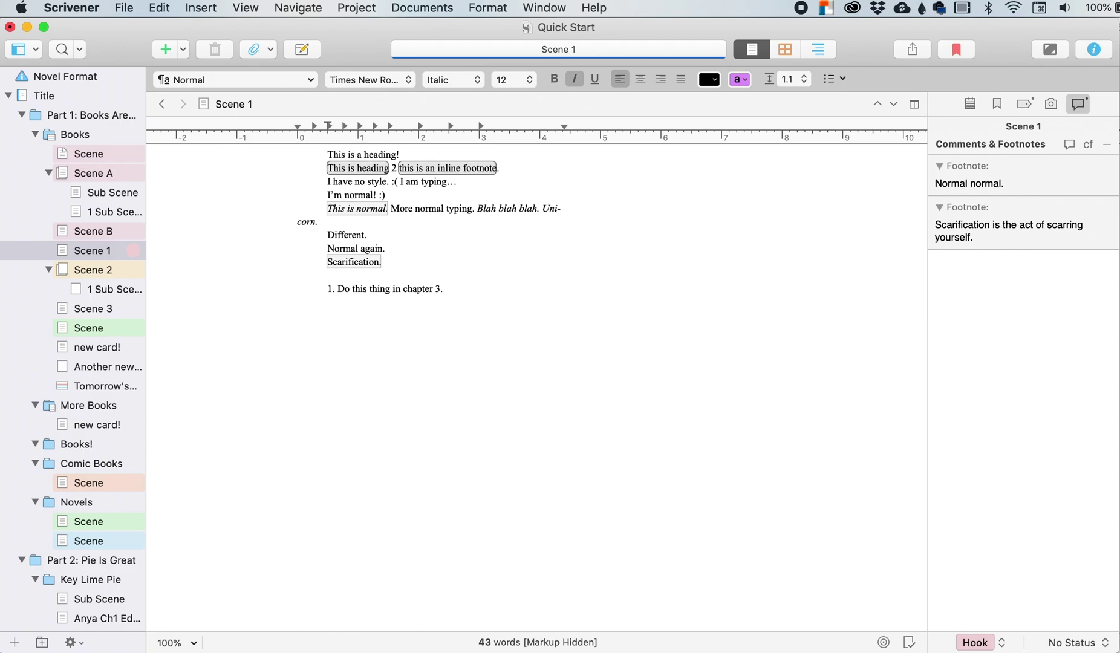
key(BackSpace)
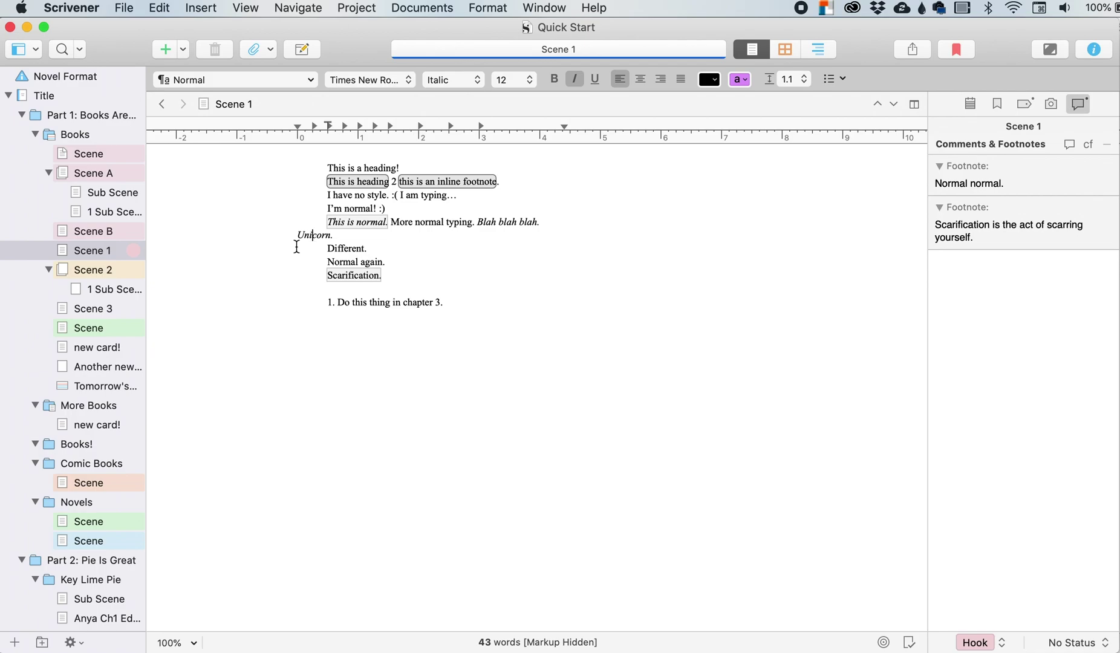
text(-)
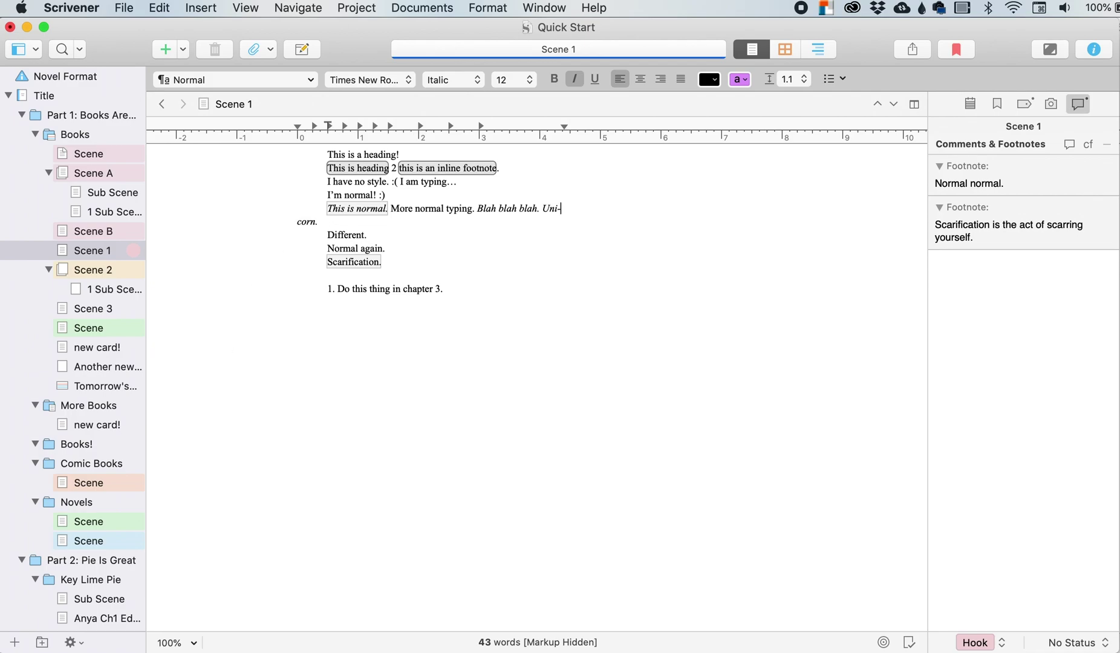
key(BackSpace)
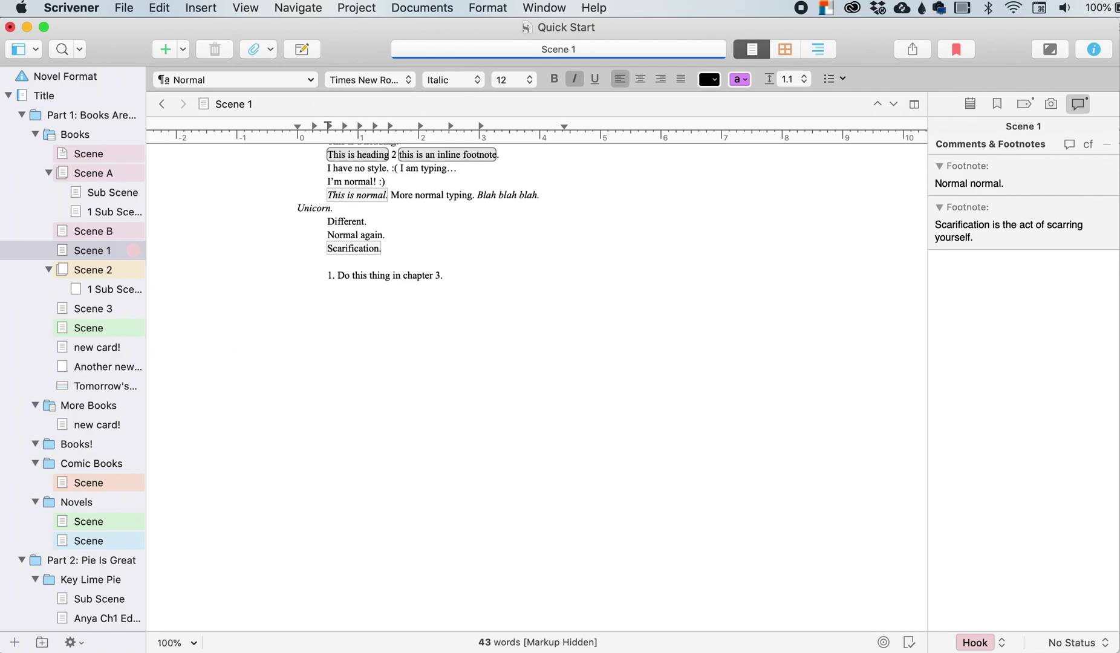
Step: Insert a word joiner inside 'Unicorn'
scroll(275, 401, up, 2)
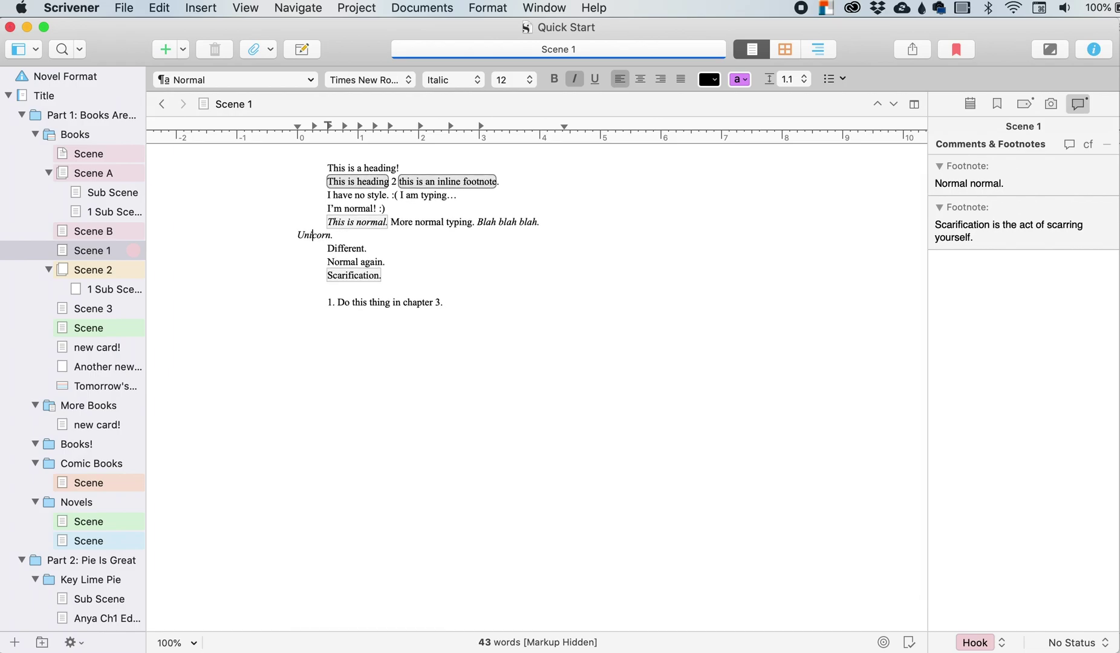
click(204, 10)
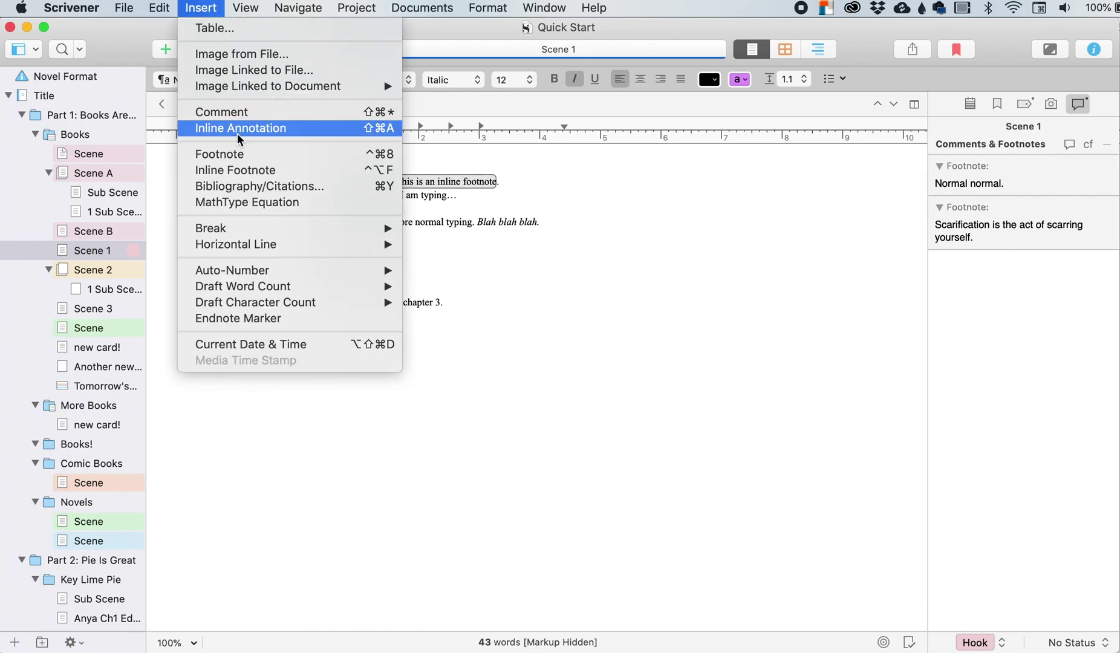
mouse_move(241, 231)
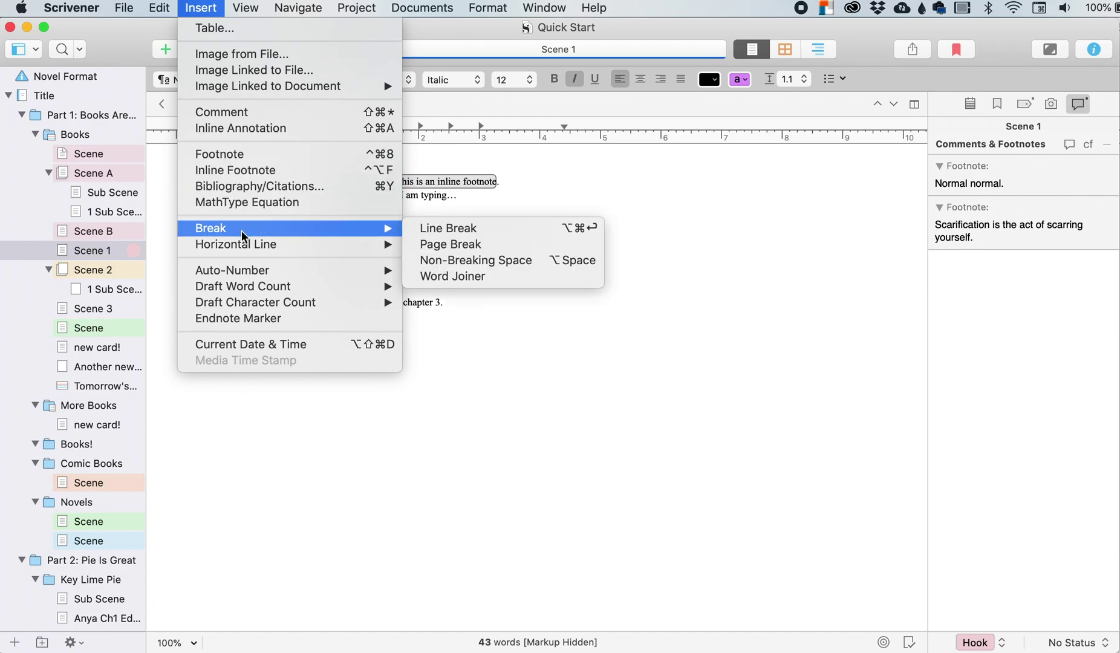
click(524, 280)
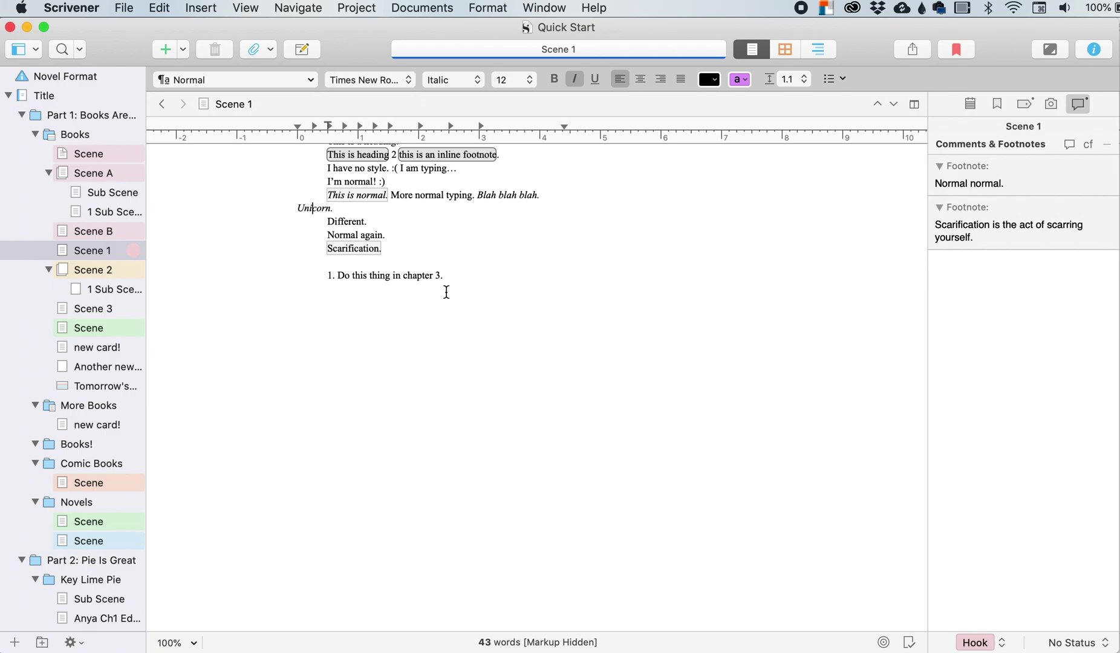
scroll(445, 291, up, 3)
scroll(447, 292, down, 1)
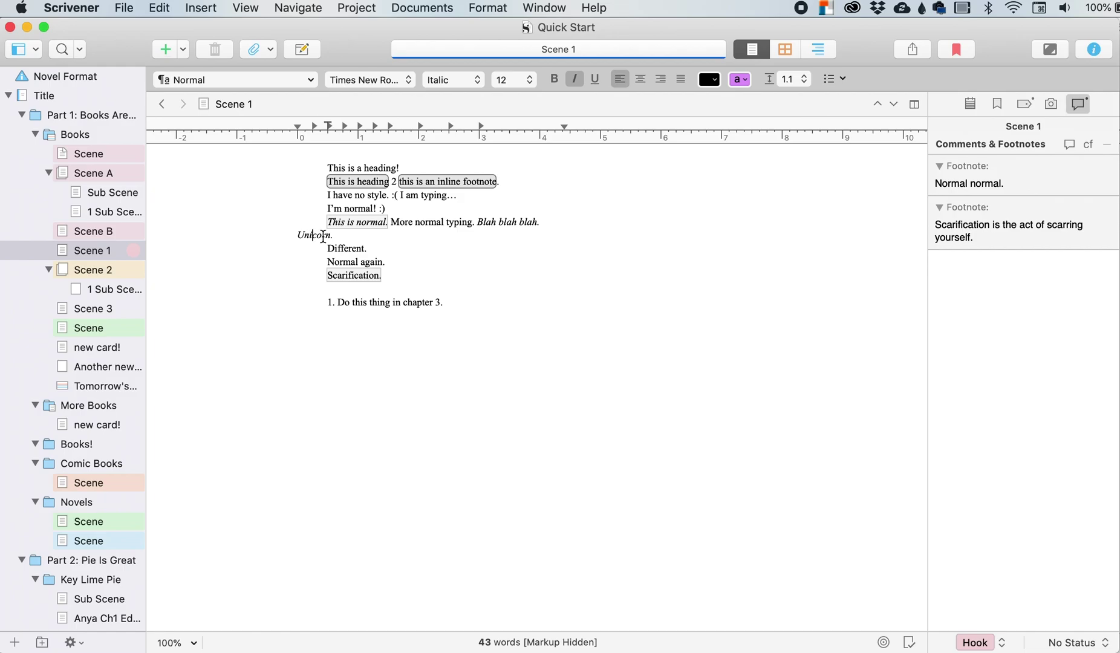
Step: Show the Horizontal Line submenu: Centered, Page-Spanning and Signature Line
click(200, 8)
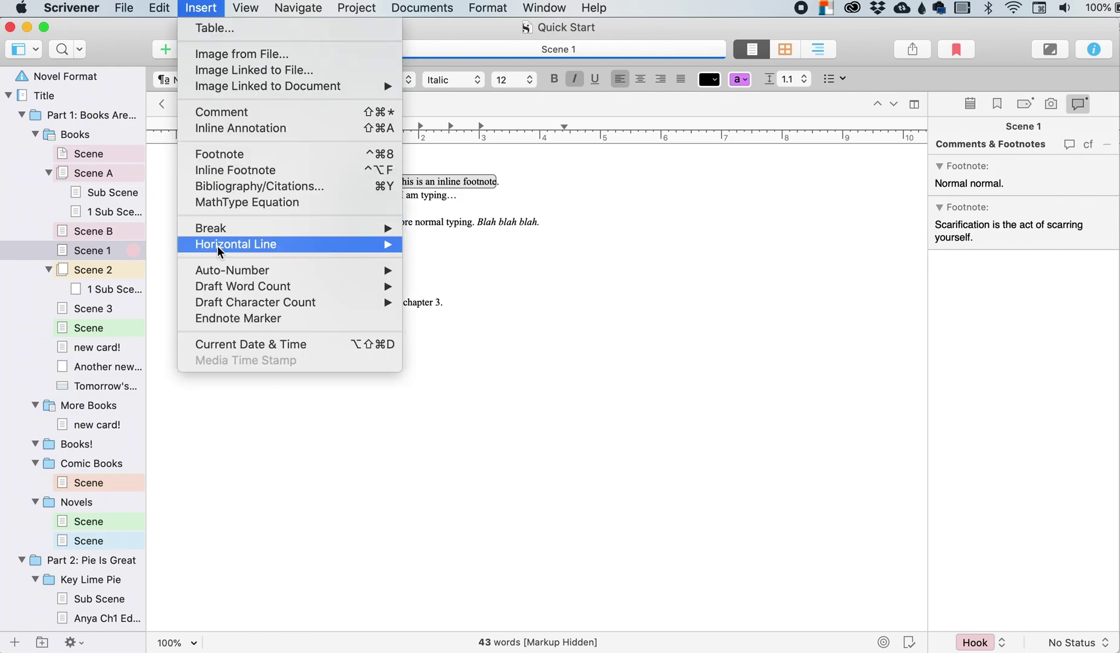
mouse_move(221, 225)
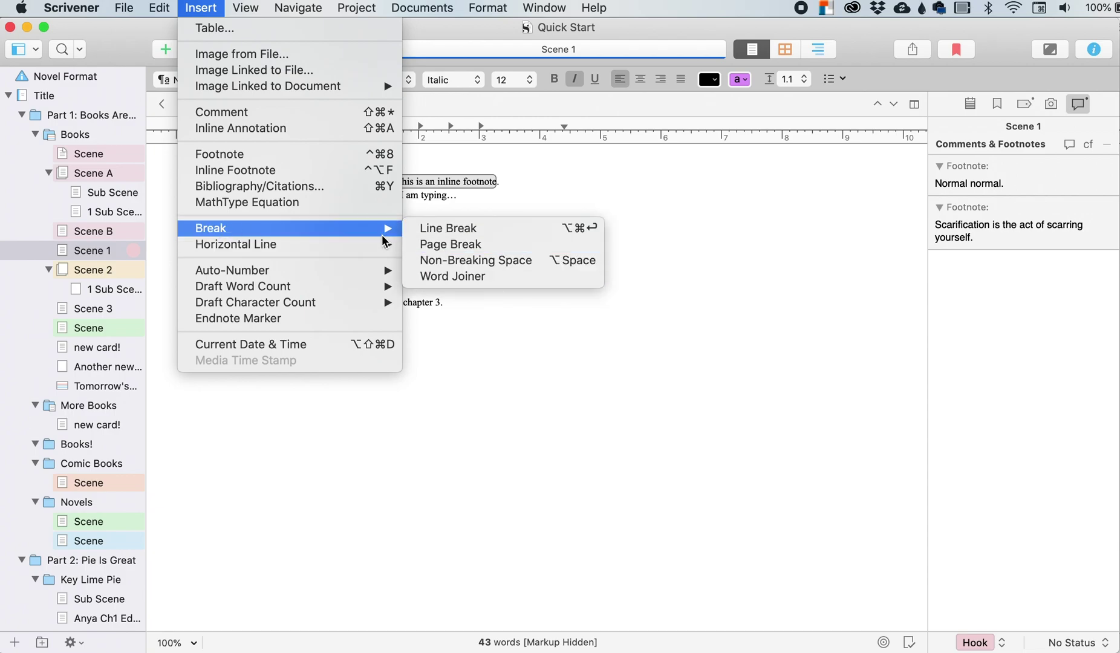
mouse_move(366, 245)
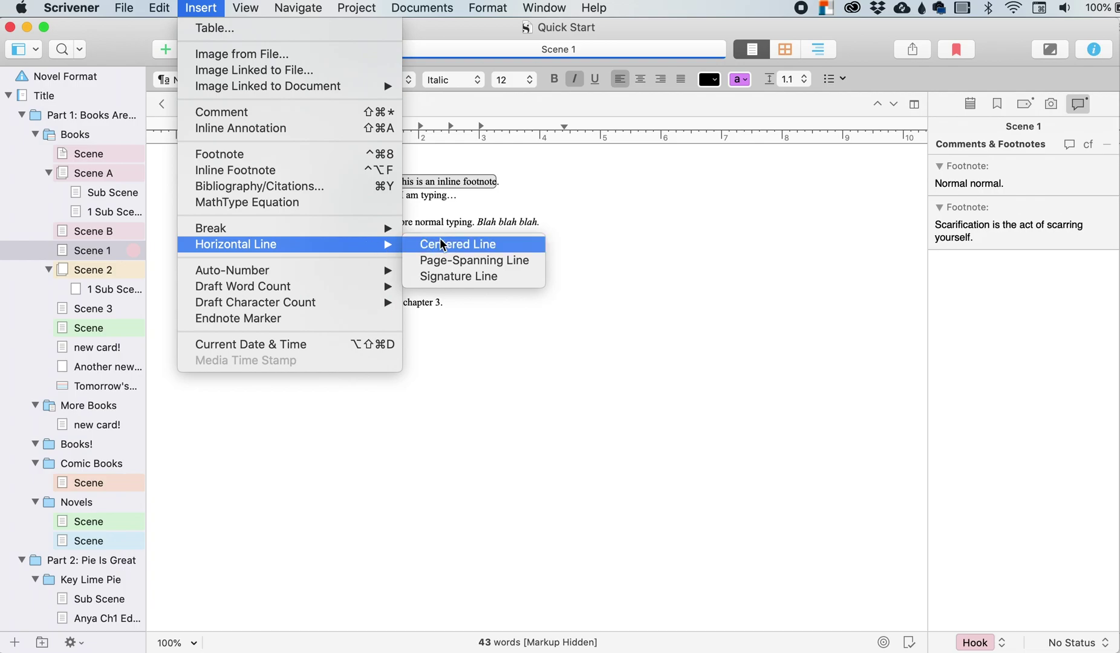
Step: Insert a centered horizontal line, undo it, and move to the empty last line
click(465, 241)
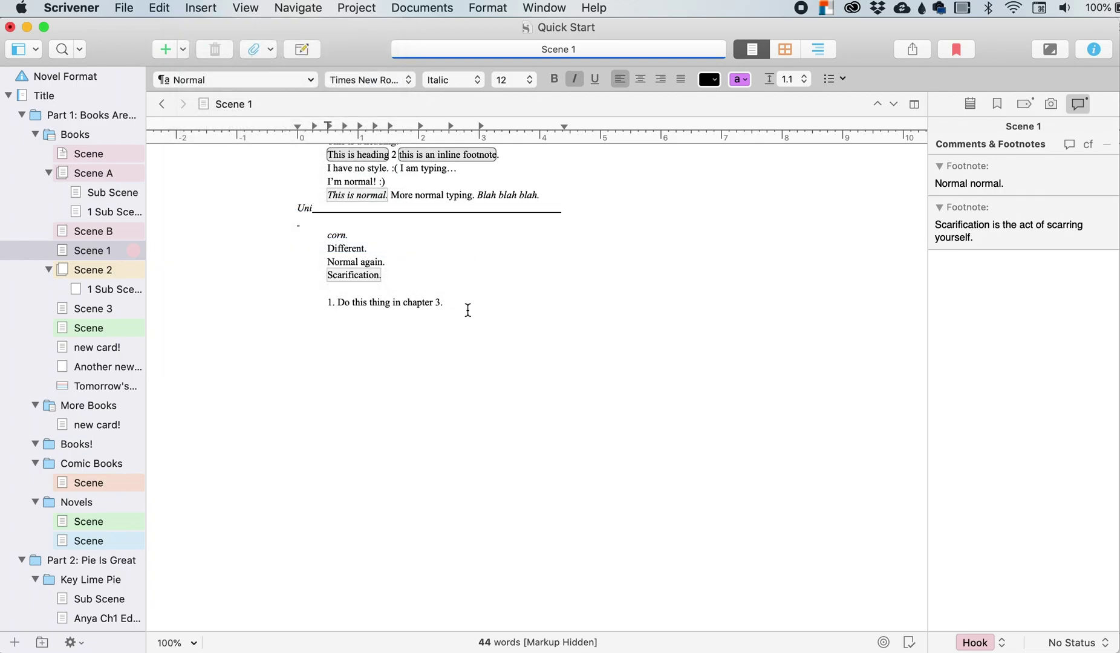
key(super+z)
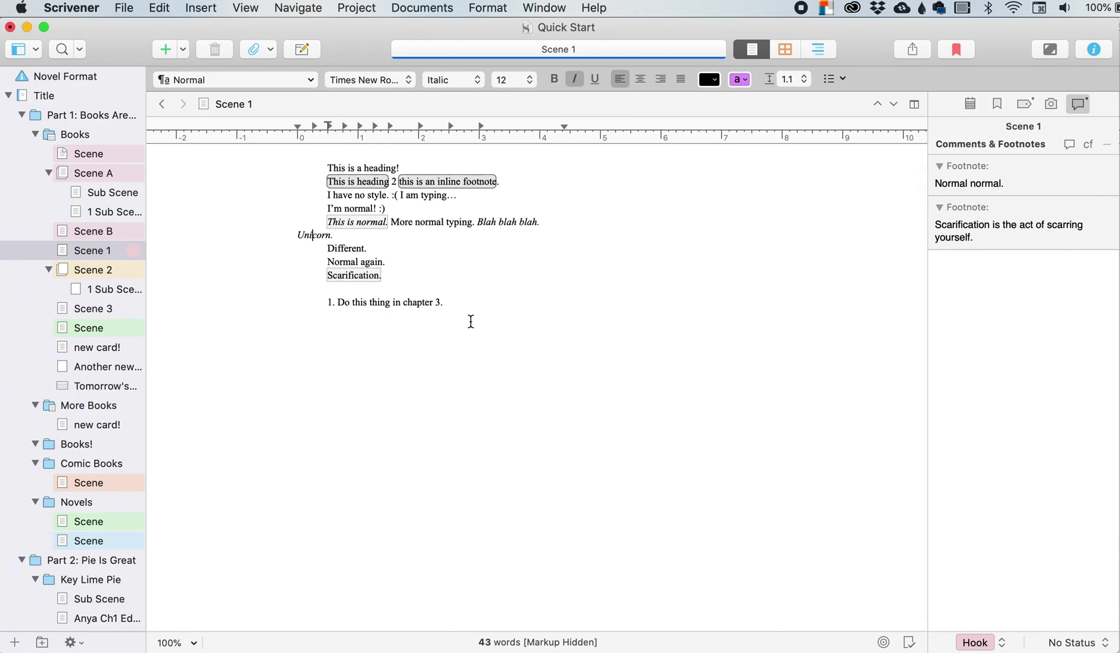
click(429, 323)
scroll(530, 417, up, 1)
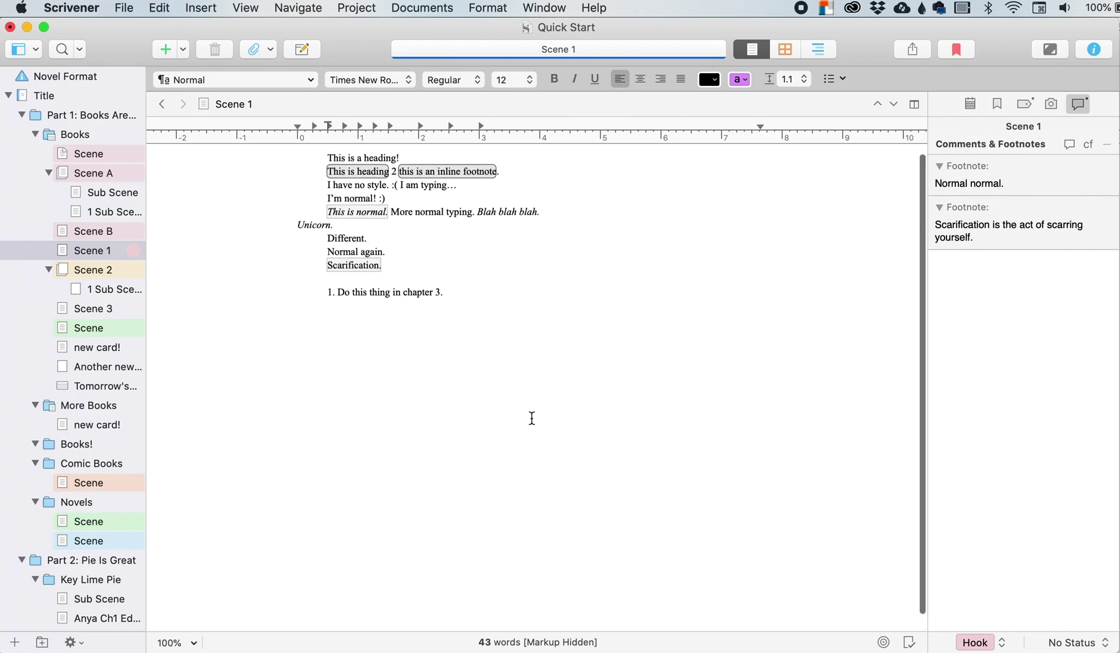
Step: Insert page-spanning, signature and centered horizontal lines below the numbered item
click(206, 8)
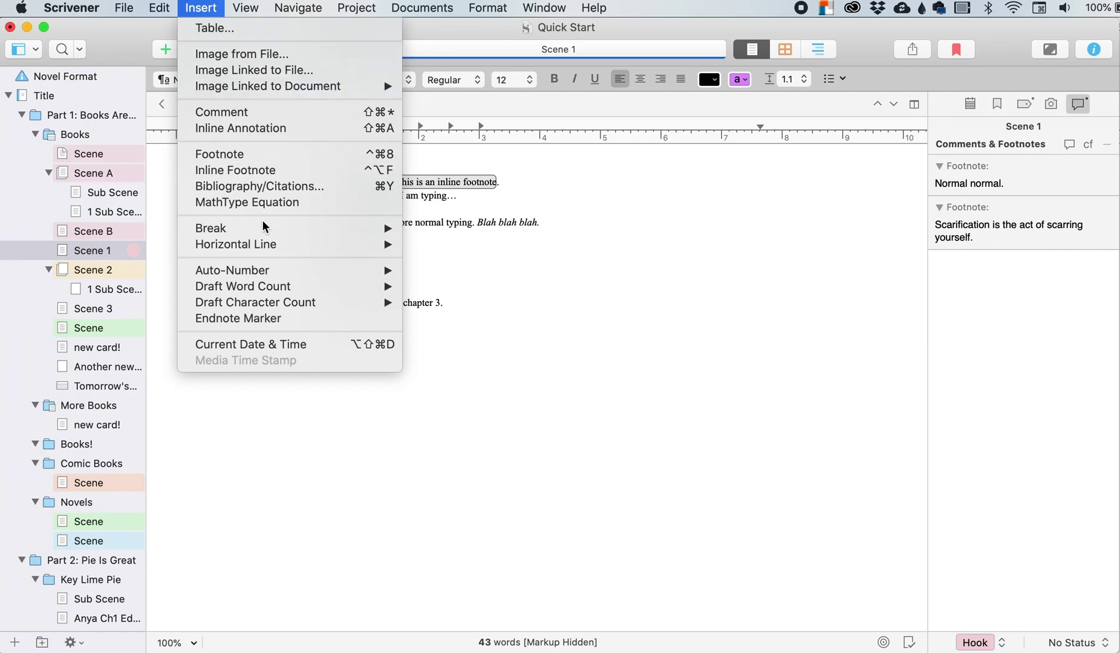
mouse_move(264, 244)
click(456, 263)
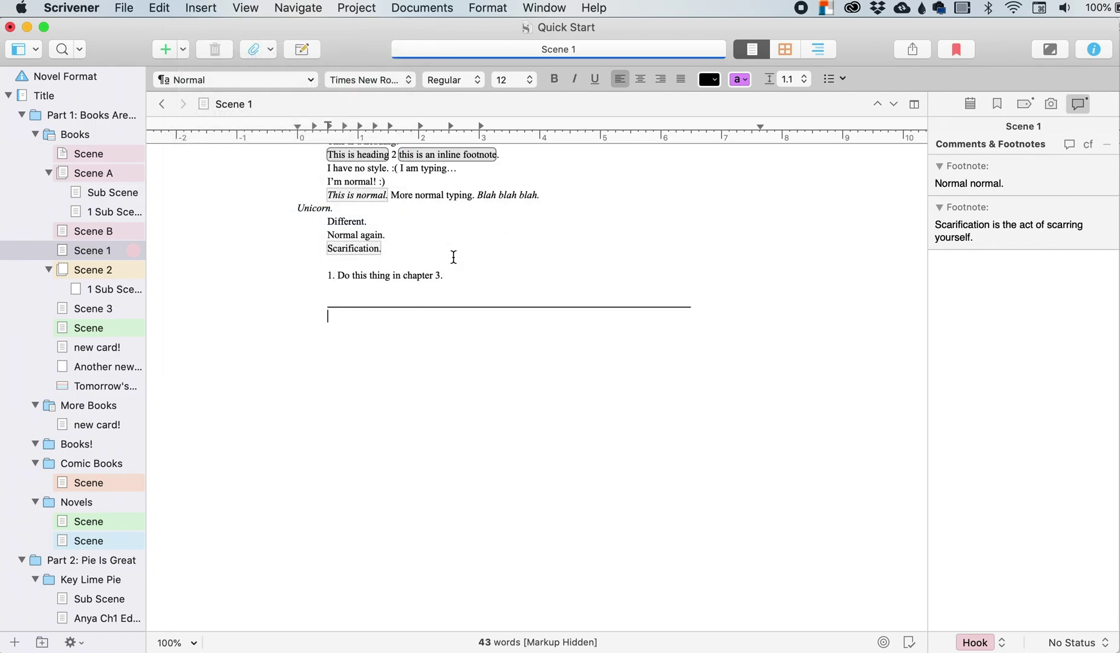
click(206, 9)
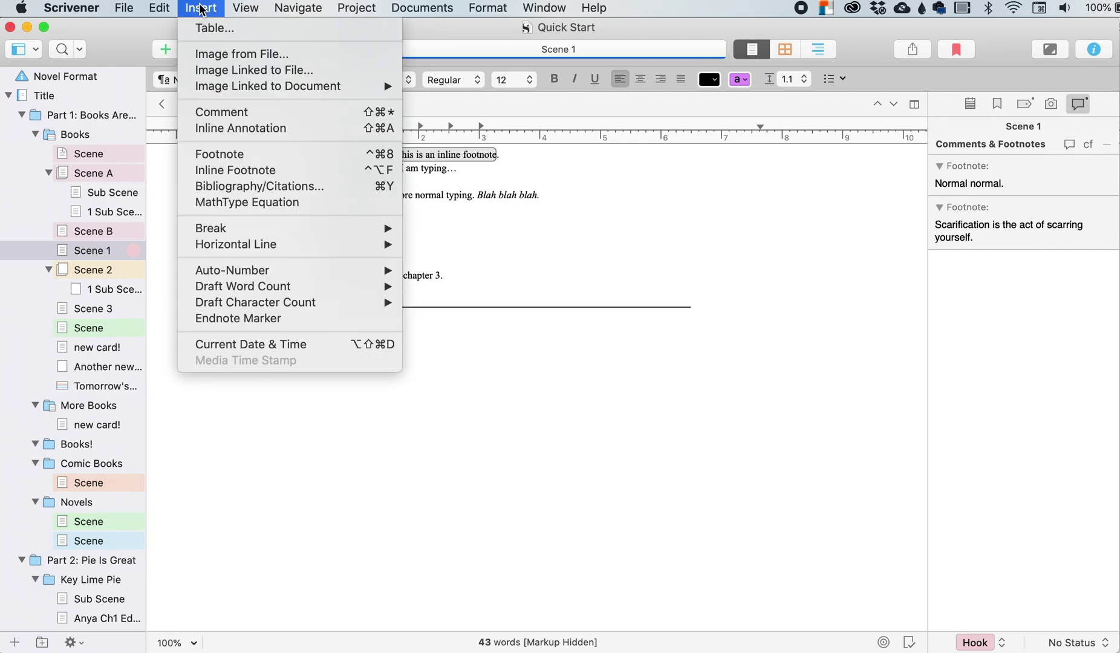
mouse_move(230, 245)
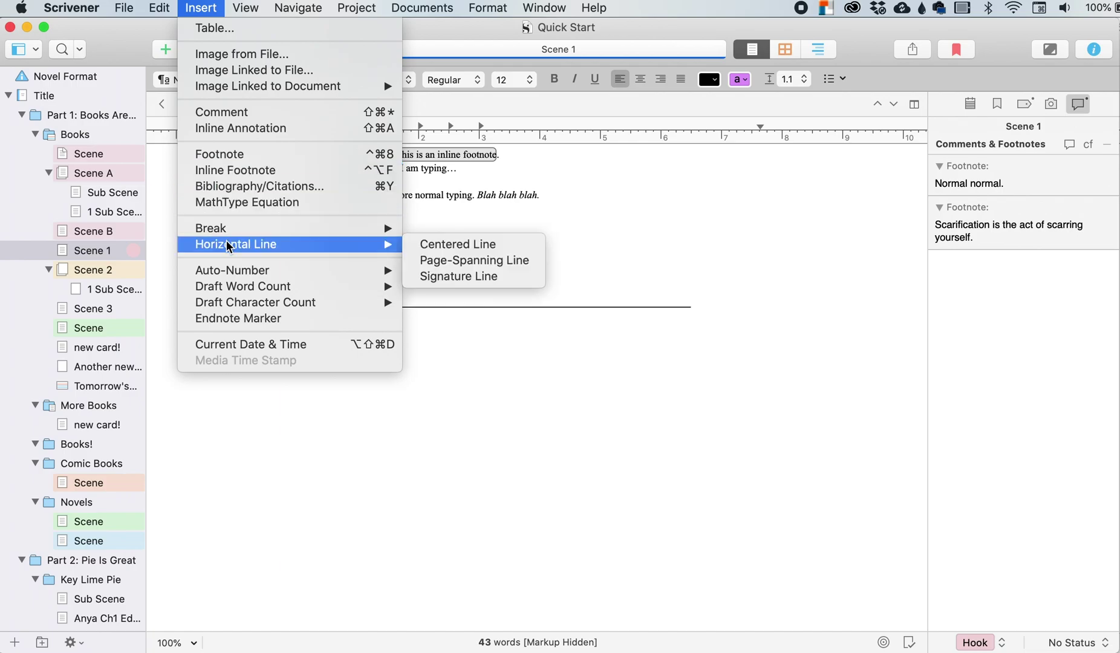
click(464, 278)
click(207, 9)
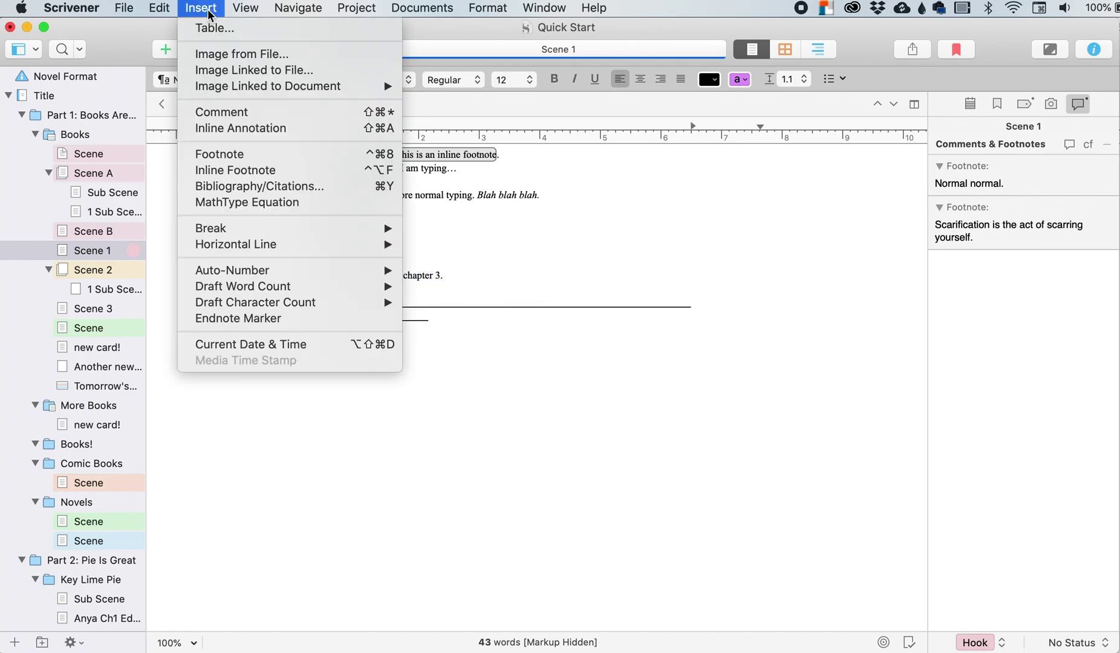
mouse_move(262, 249)
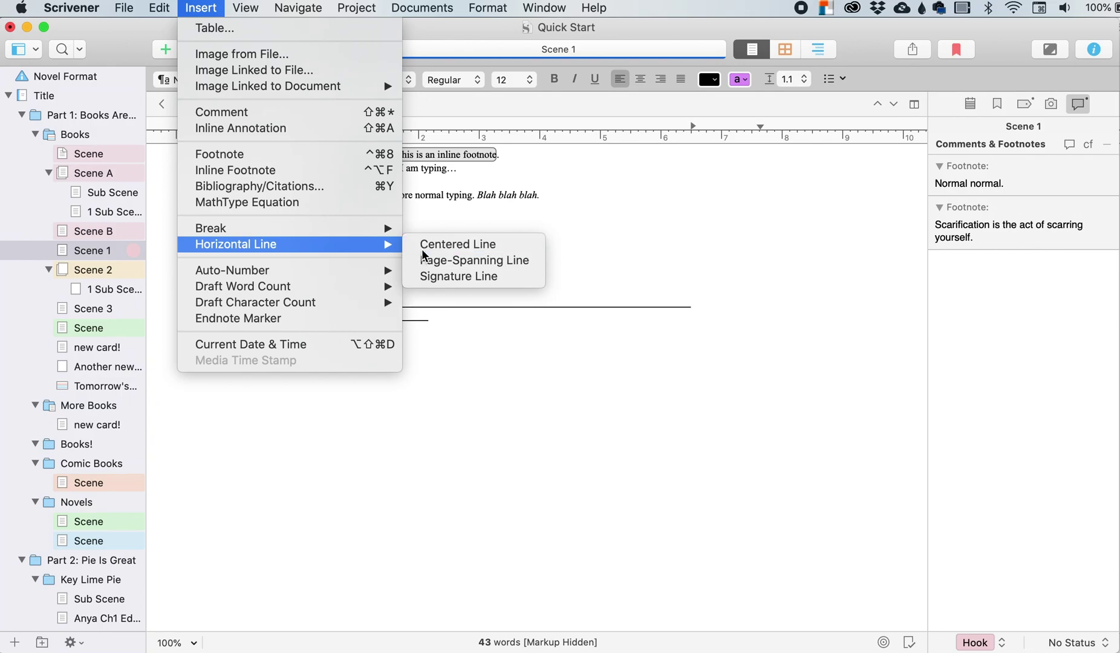
click(422, 248)
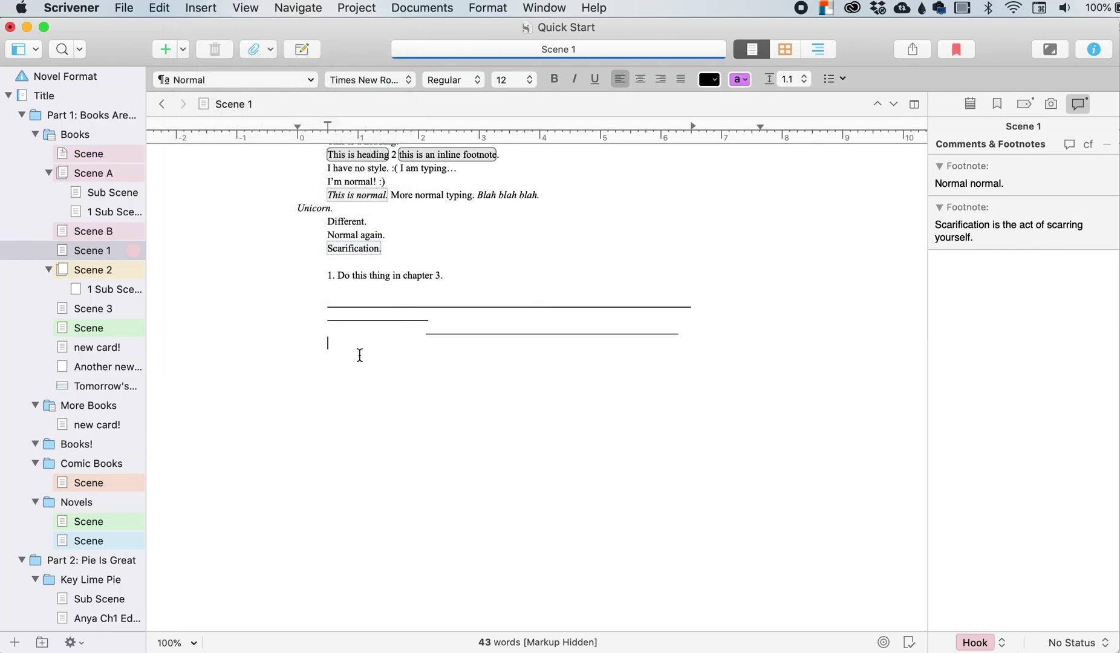
Step: Select the three inserted horizontal lines and delete them
drag(357, 355, 317, 303)
key(BackSpace)
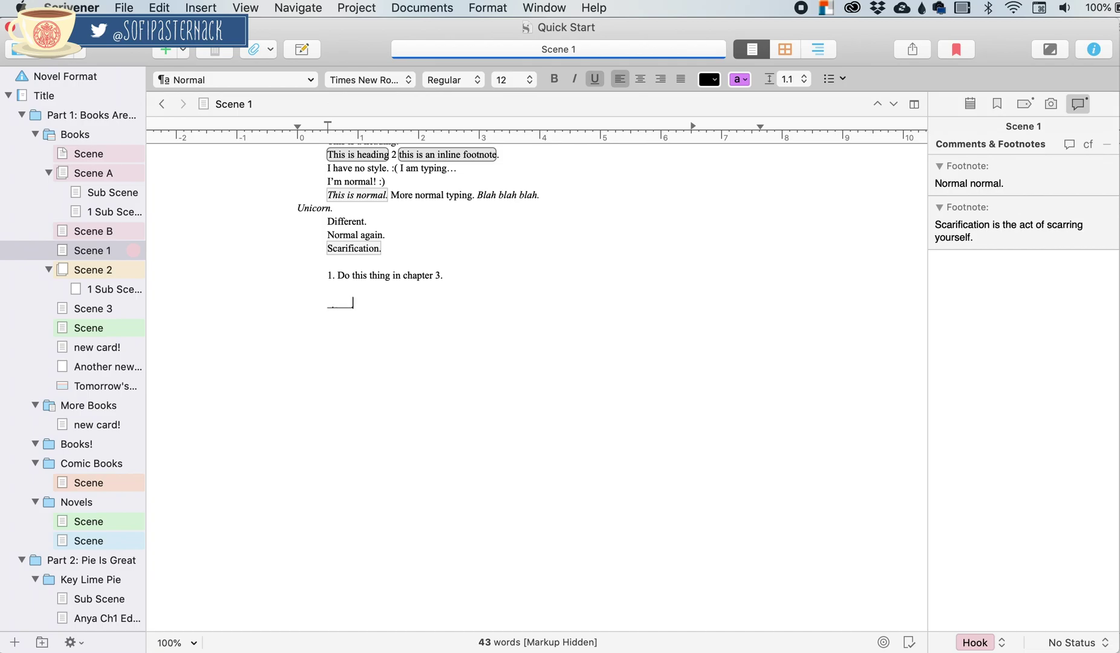
key(BackSpace)
key(BackSpace)
key(BackSpace)
key(BackSpace)
key(BackSpace)
key(BackSpace)
key(BackSpace)
key(BackSpace)
key(BackSpace)
key(BackSpace)
key(BackSpace)
key(BackSpace)
key(BackSpace)
key(BackSpace)
key(BackSpace)
key(BackSpace)
key(BackSpace)
key(BackSpace)
key(BackSpace)
key(BackSpace)
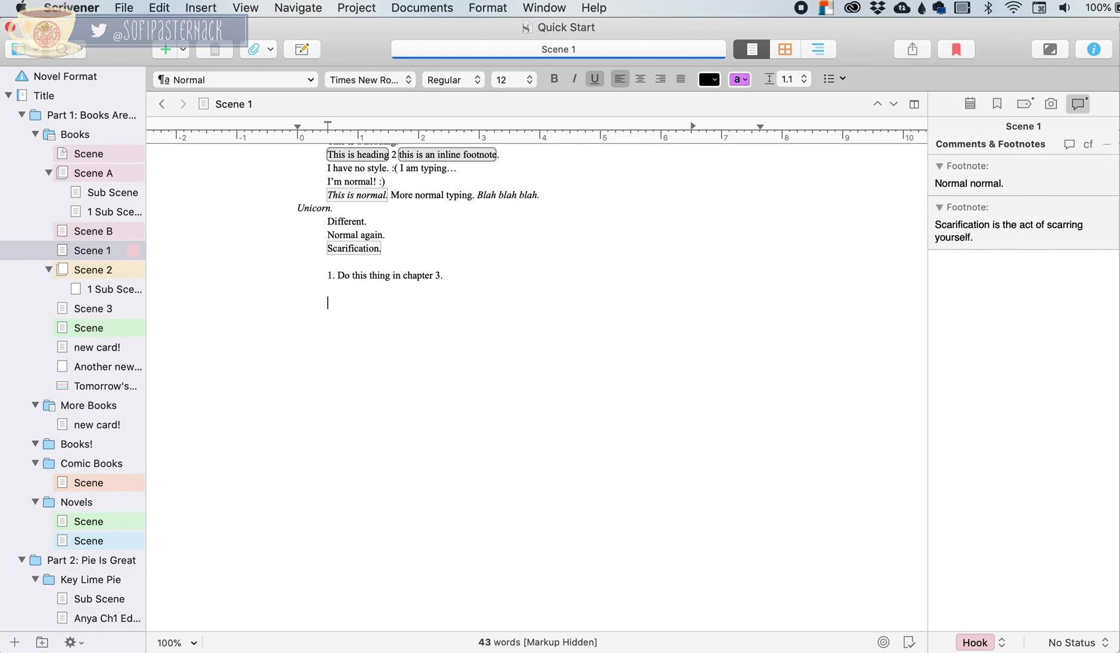
click(201, 7)
mouse_move(248, 275)
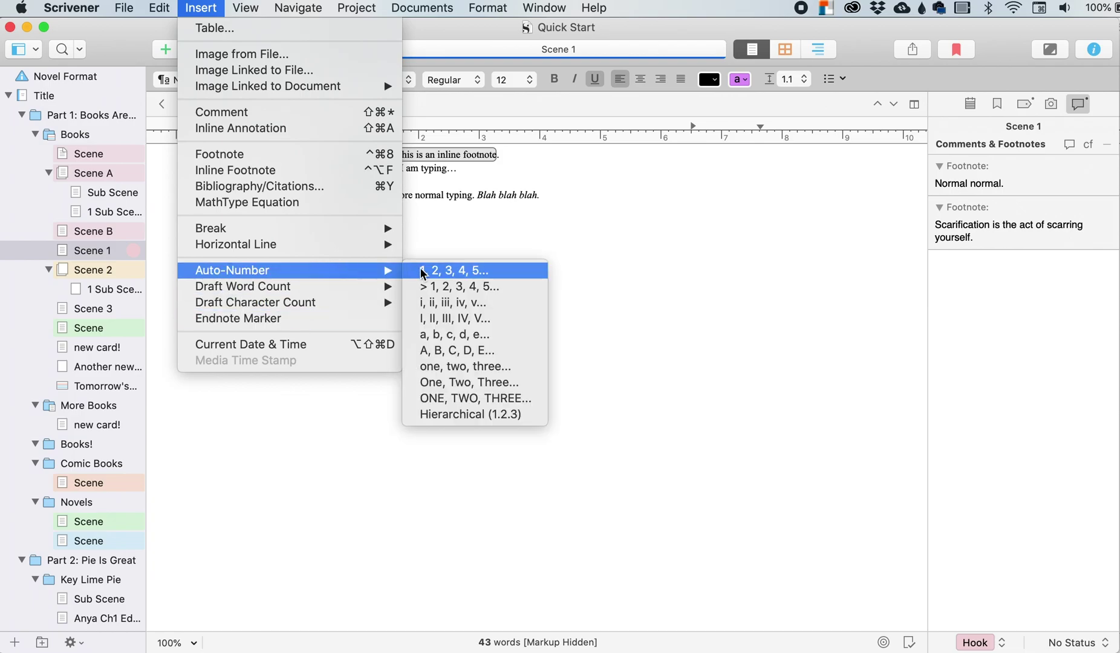
Step: Insert a 1, 2, 3 auto-number placeholder and a <$wc100> word count rounded to 100
click(454, 271)
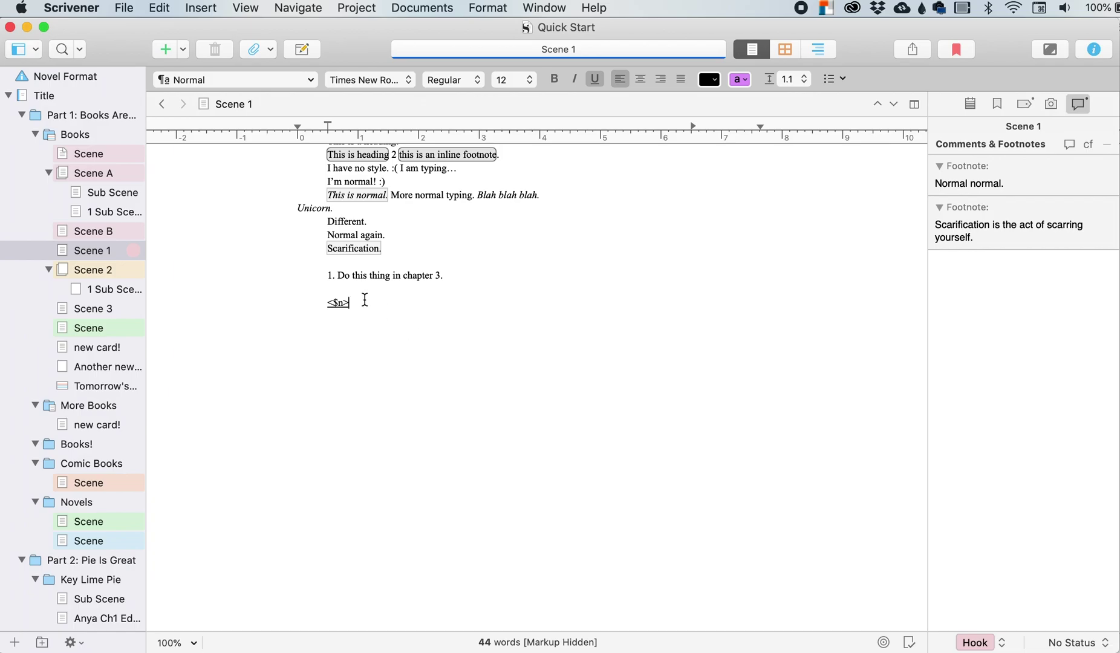
click(187, 9)
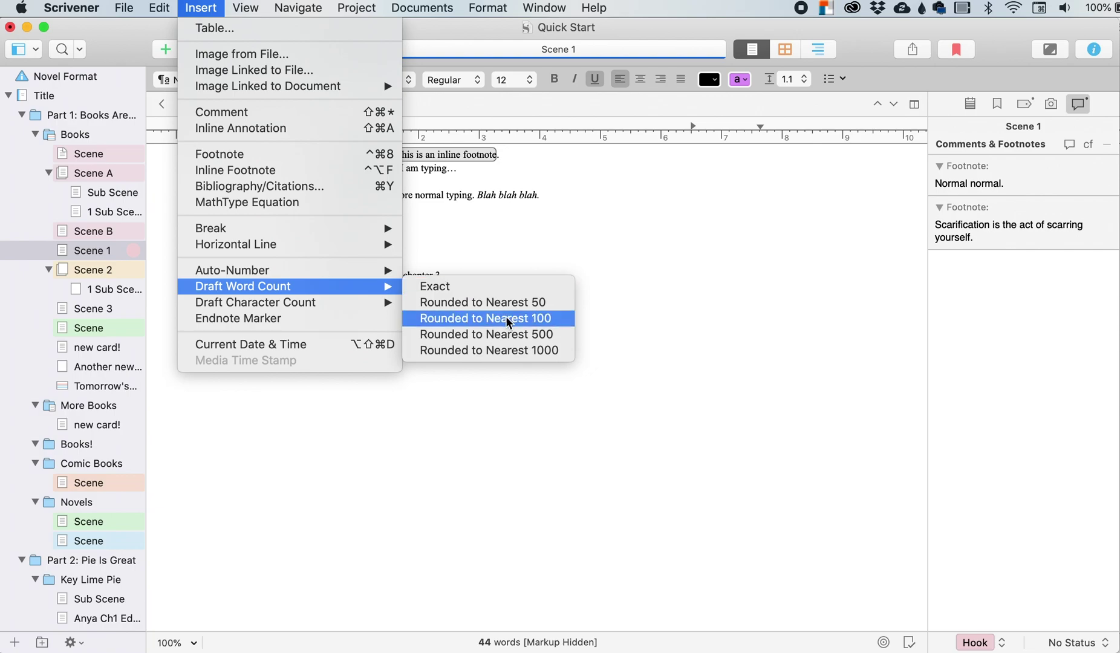
click(552, 319)
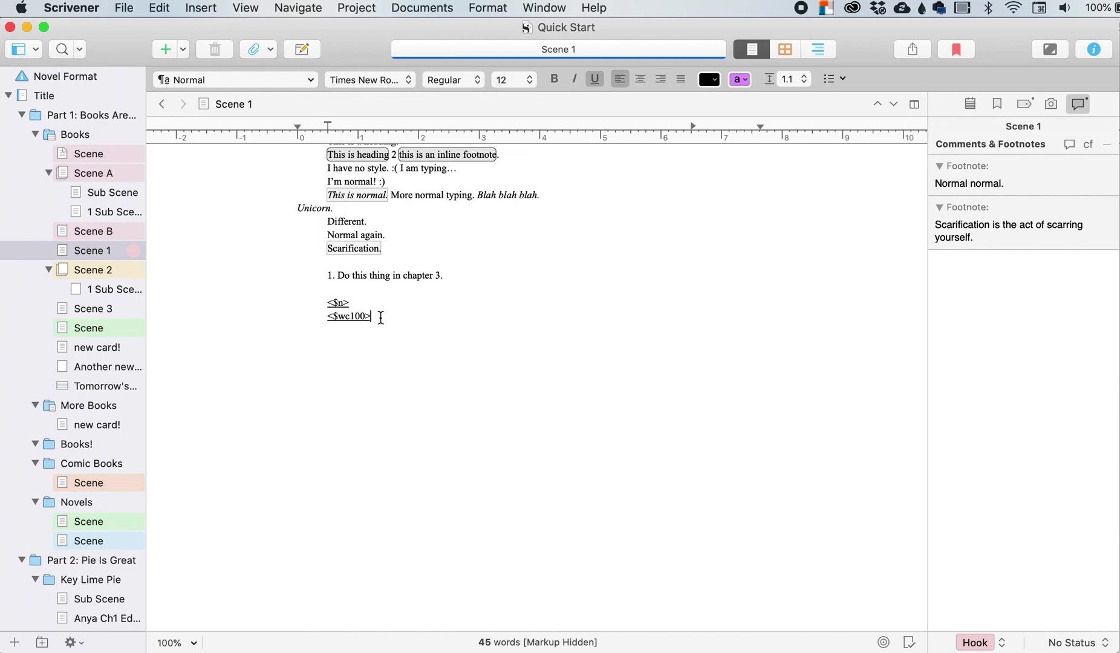
drag(381, 318, 246, 317)
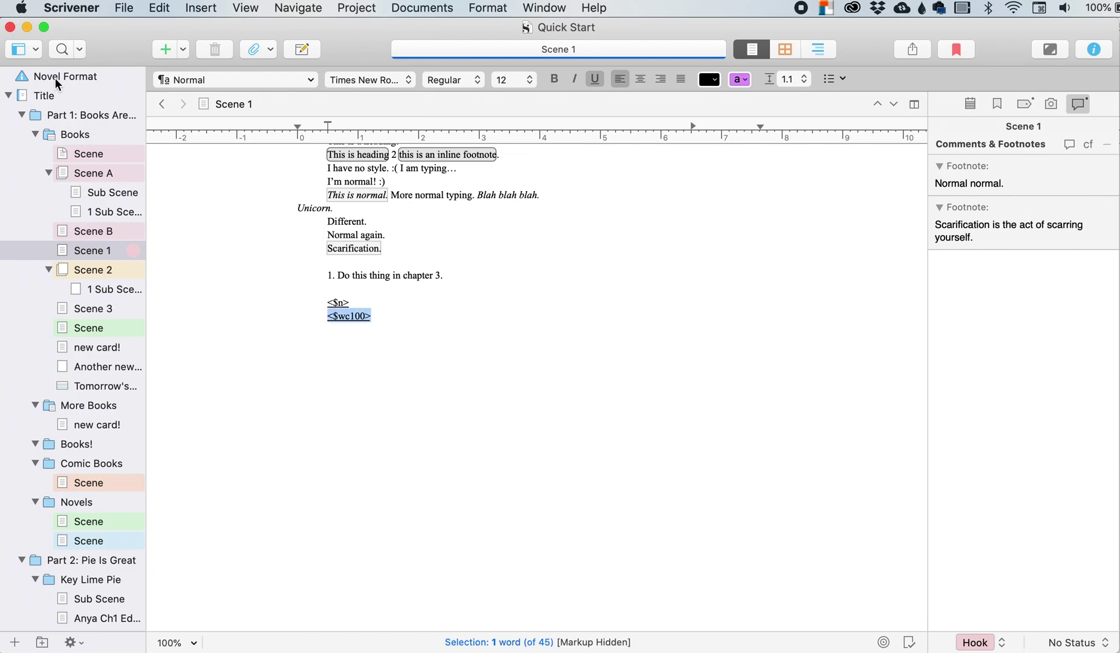
Step: Open Manuscript Format's Title Page and select its <$wc100> word count placeholder
scroll(55, 77, down, 10)
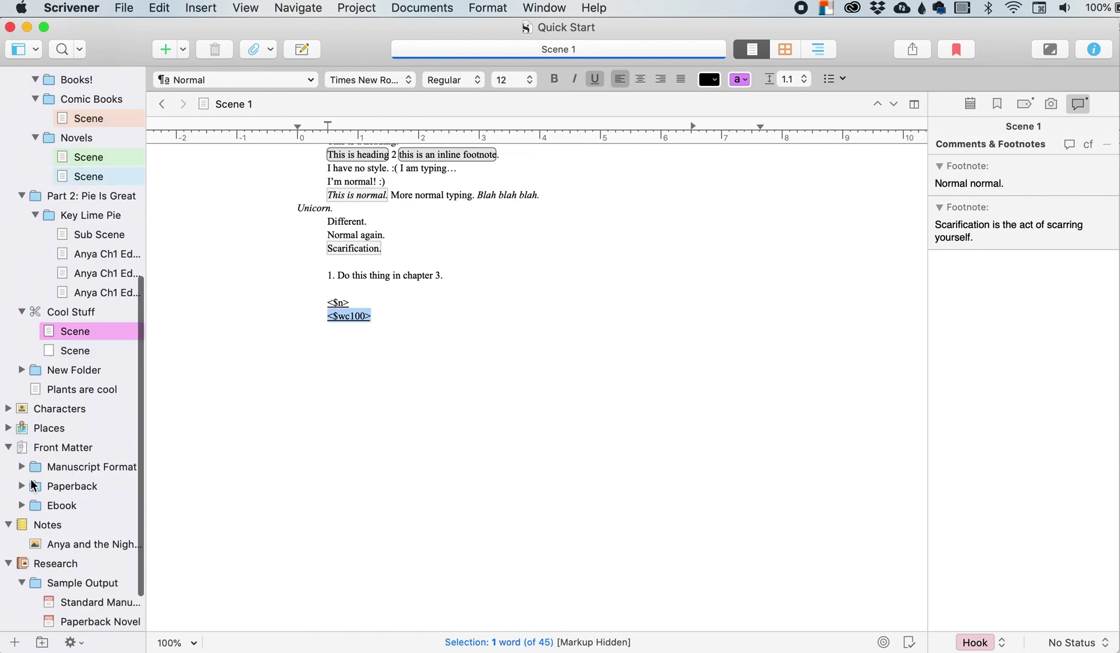
click(21, 467)
click(70, 486)
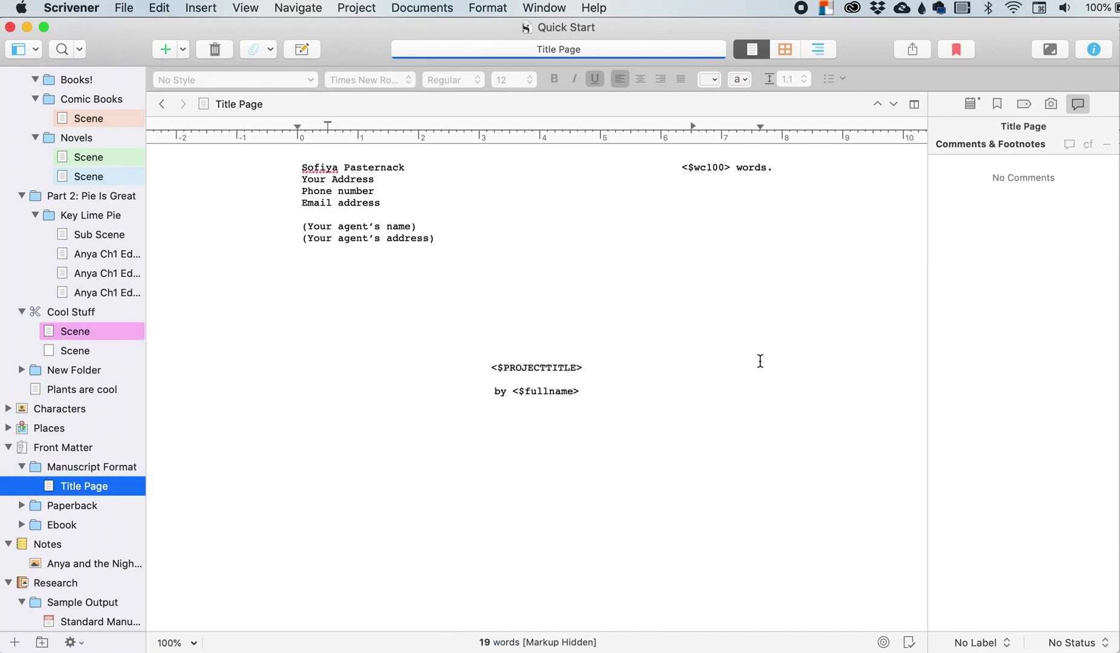
click(681, 168)
drag(681, 168, 732, 169)
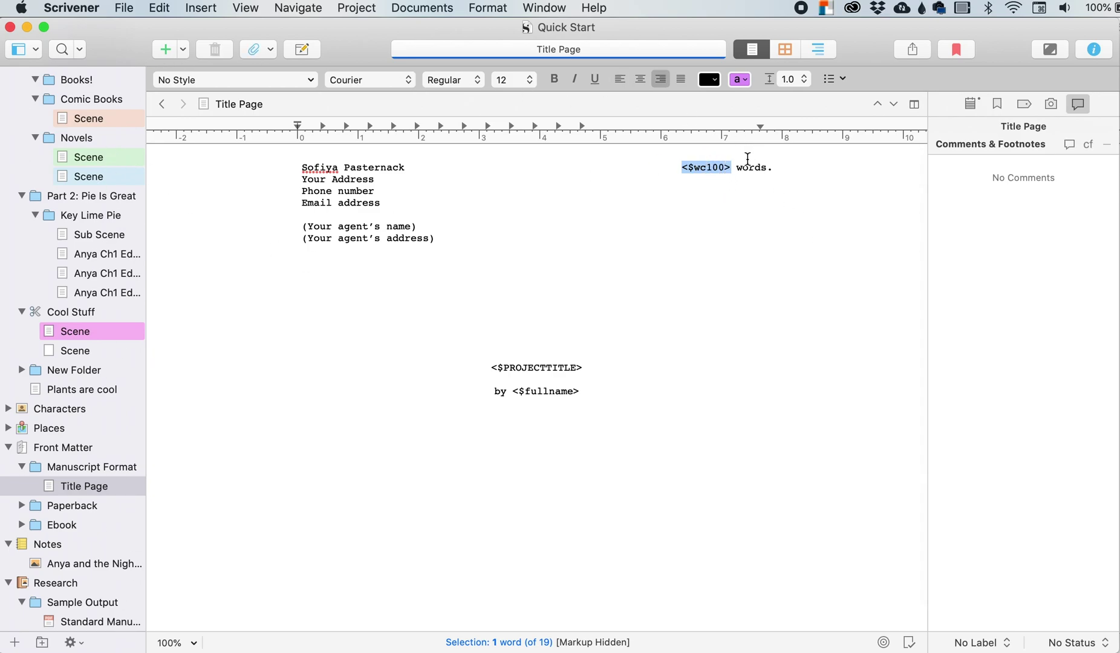
key(Left)
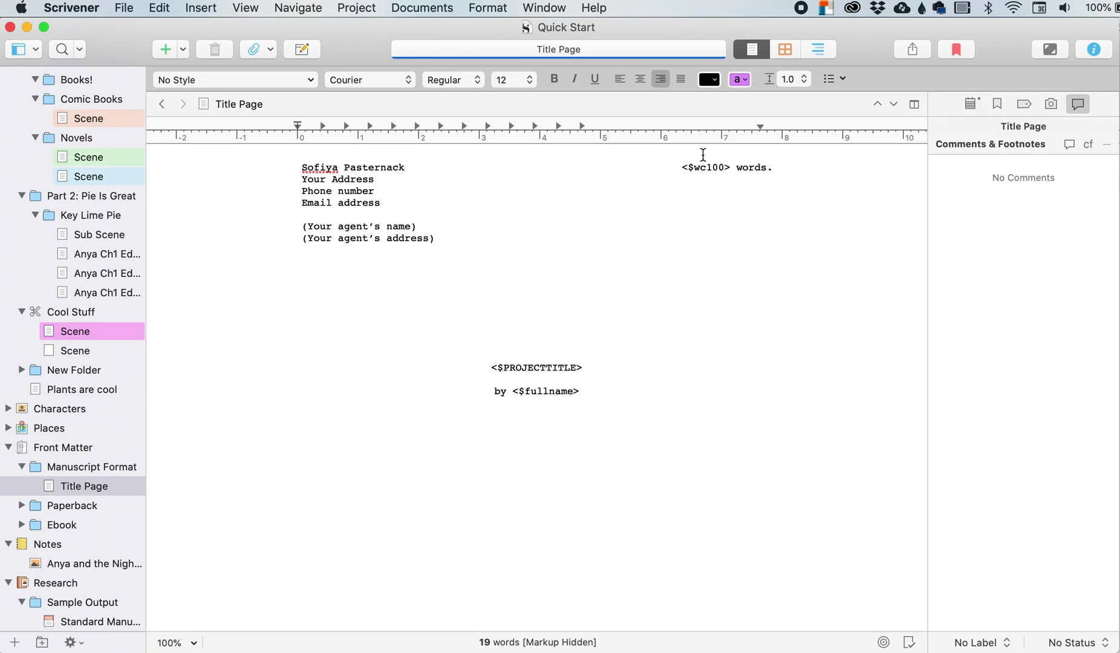
double_click(696, 167)
click(720, 169)
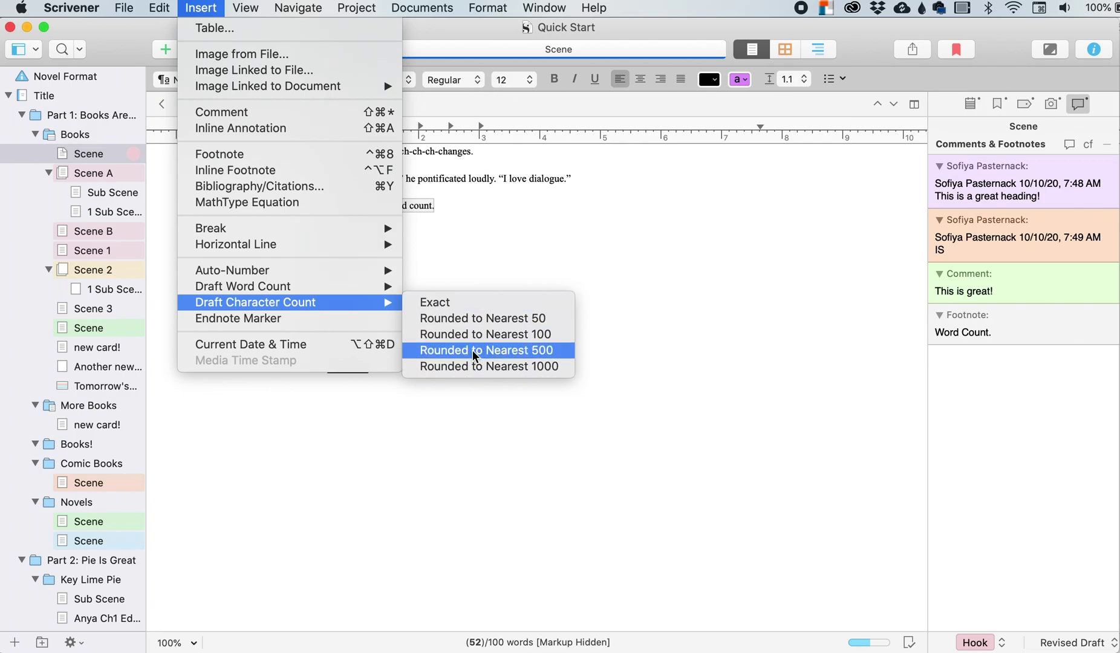
Step: Insert an exact draft character count placeholder under the word count sentence
click(442, 301)
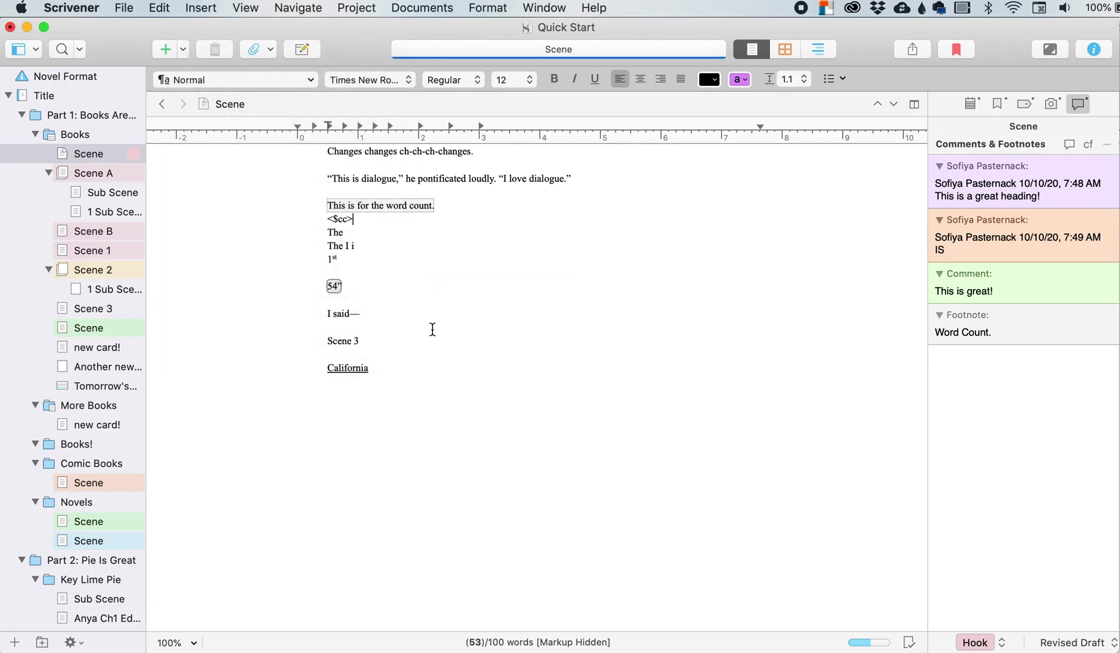
click(201, 8)
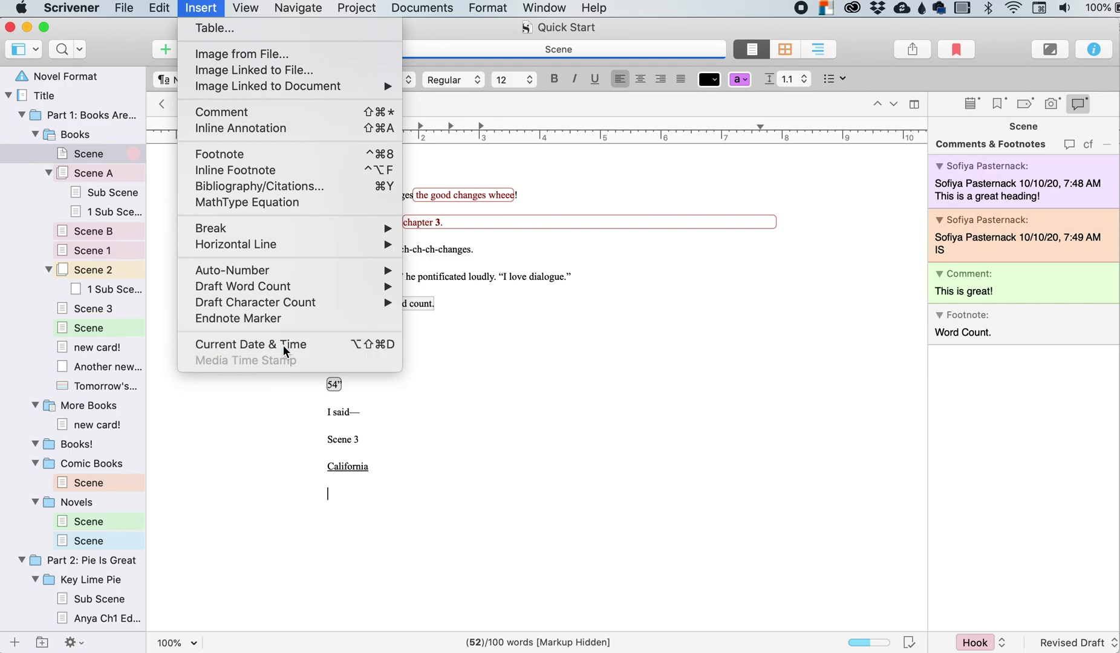
Step: Insert the current date and time, January 6, 2021 at 7:13 AM, below California
click(283, 345)
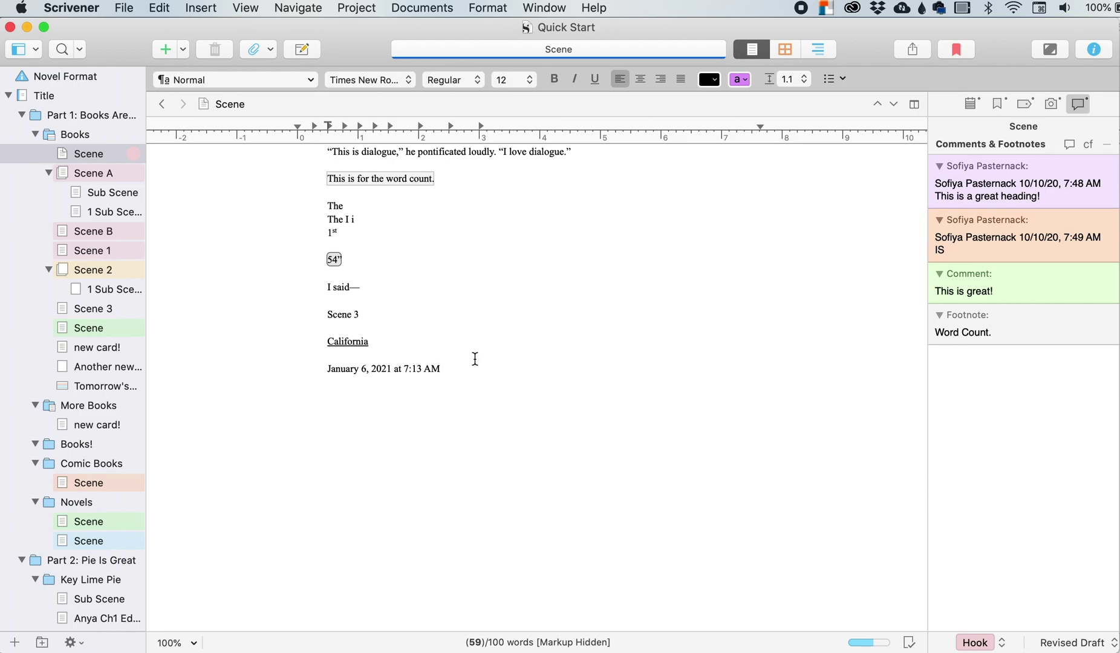
Step: Reopen the Insert menu, where Media Time Stamp is unavailable
click(215, 12)
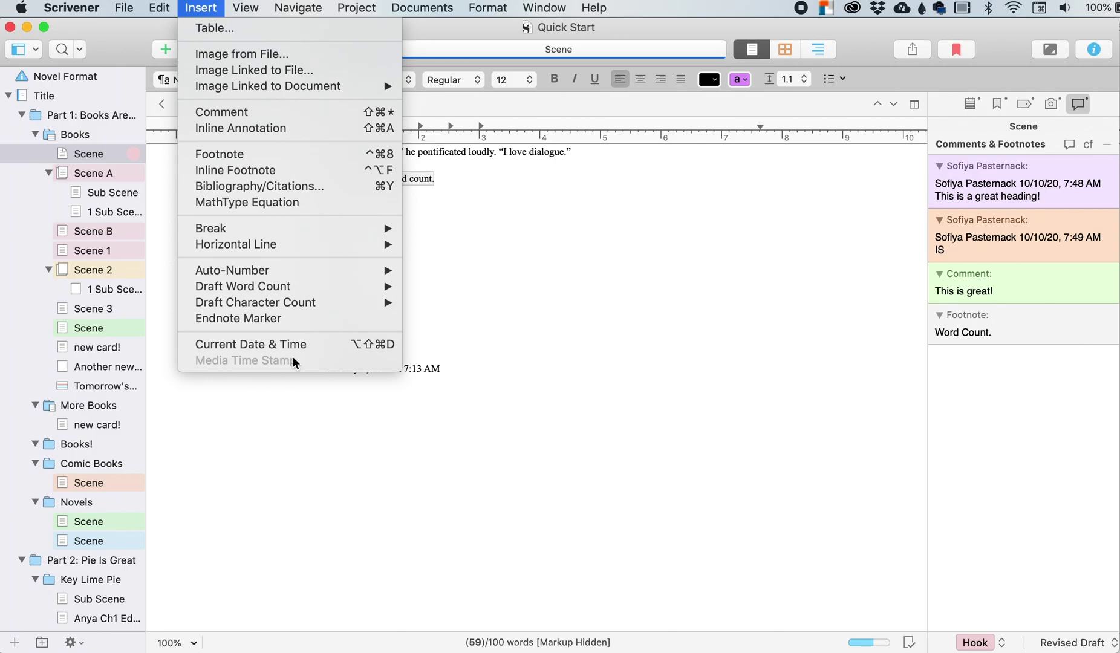
click(494, 481)
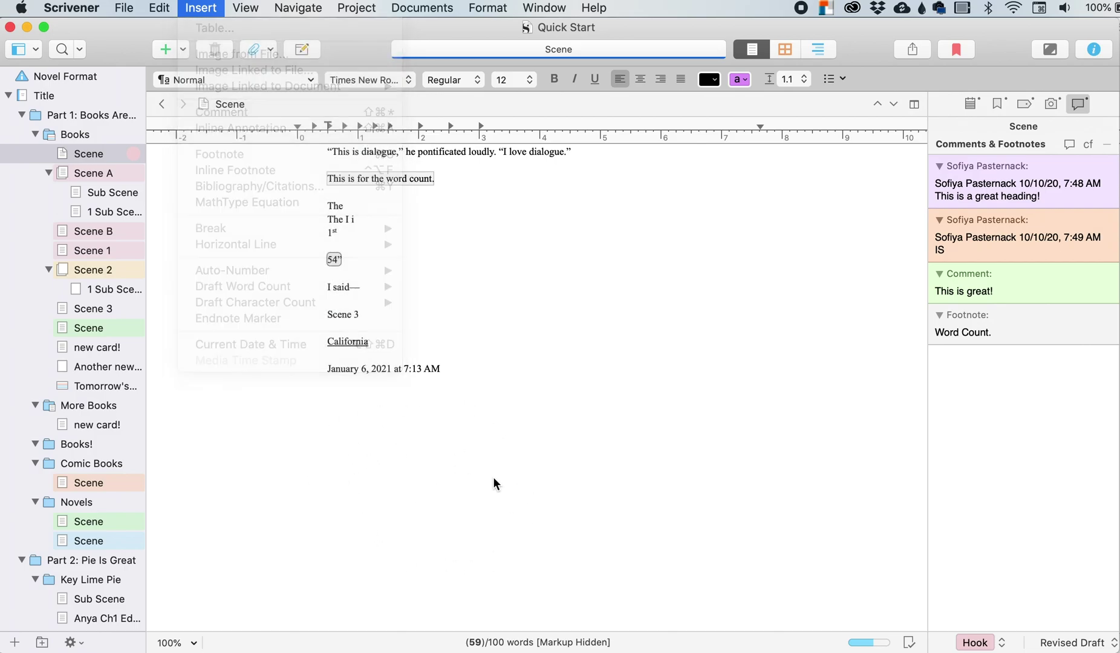
click(189, 13)
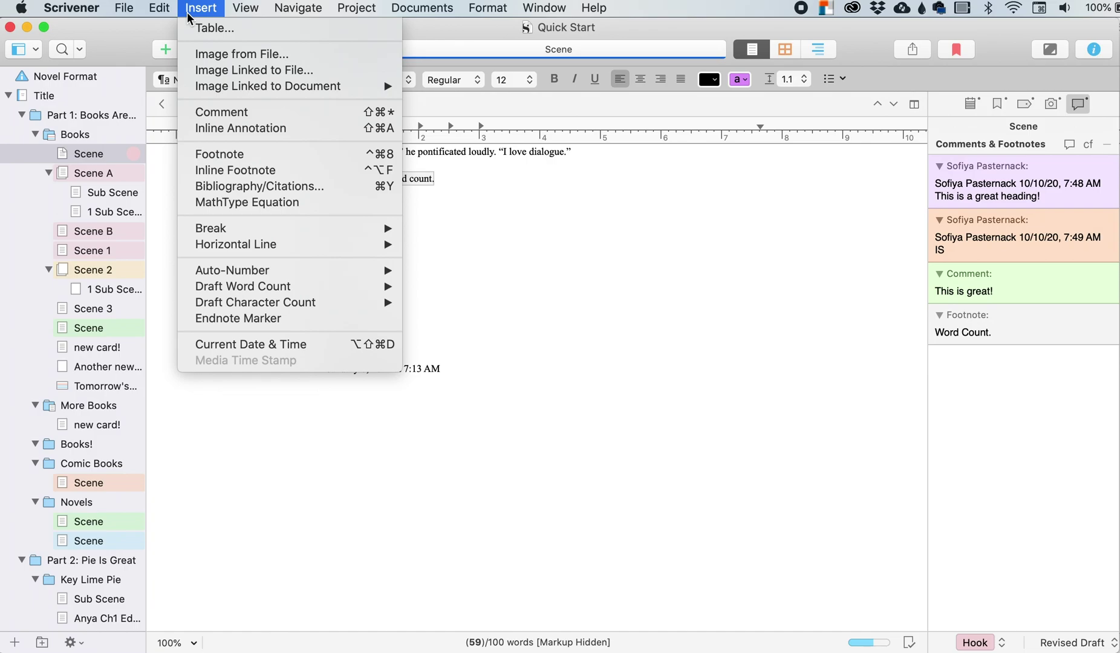